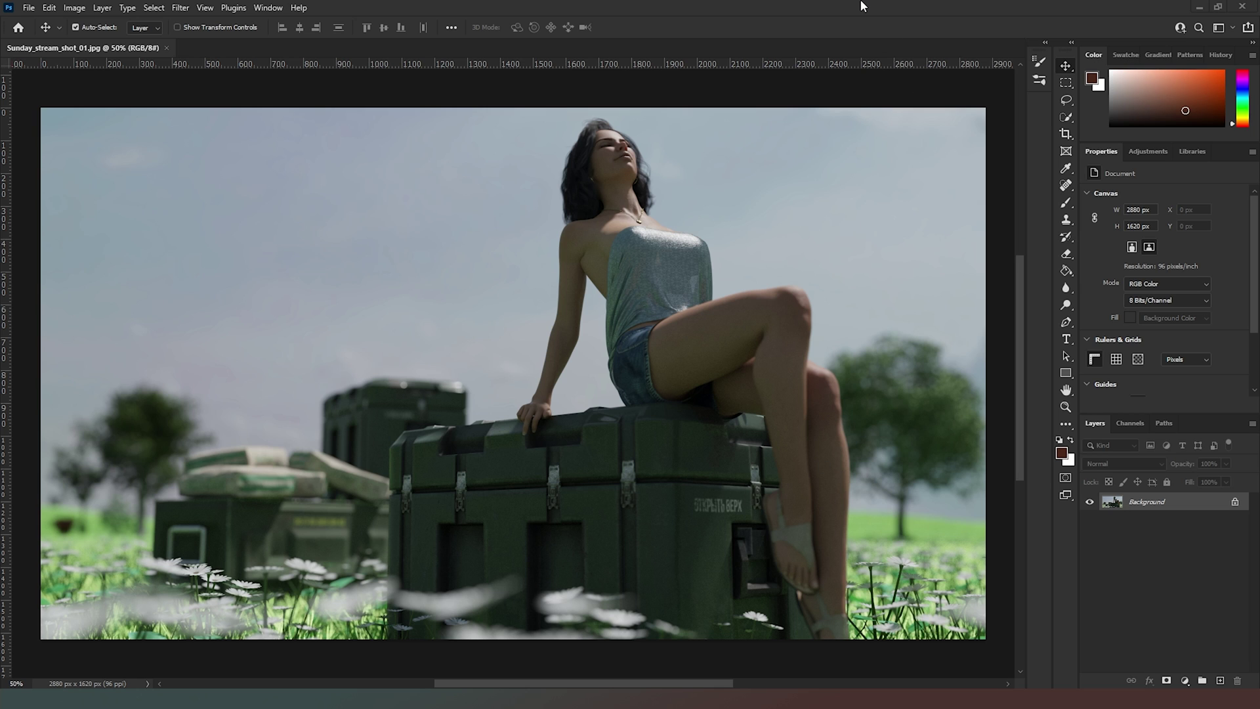
# Zoom to 100% and pan to the Russian lettering on the crate's front.
pyautogui.hotkey('ctrl', '+')
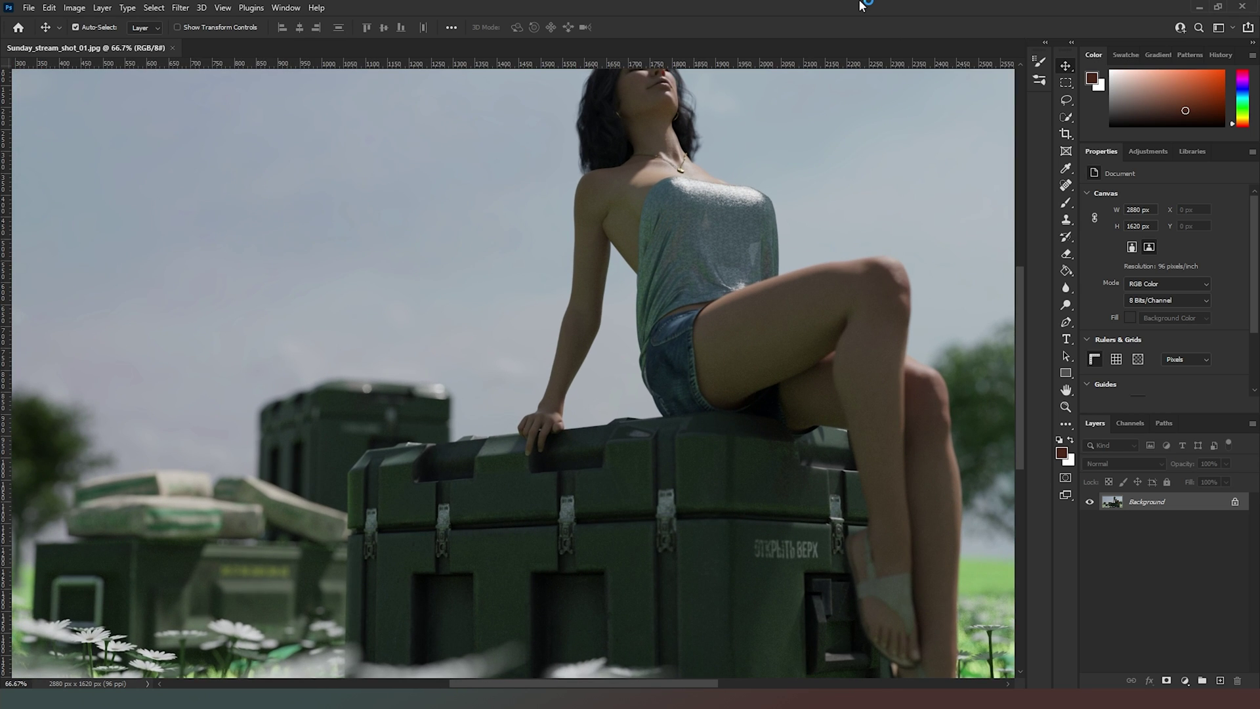
pyautogui.hotkey('ctrl', '+')
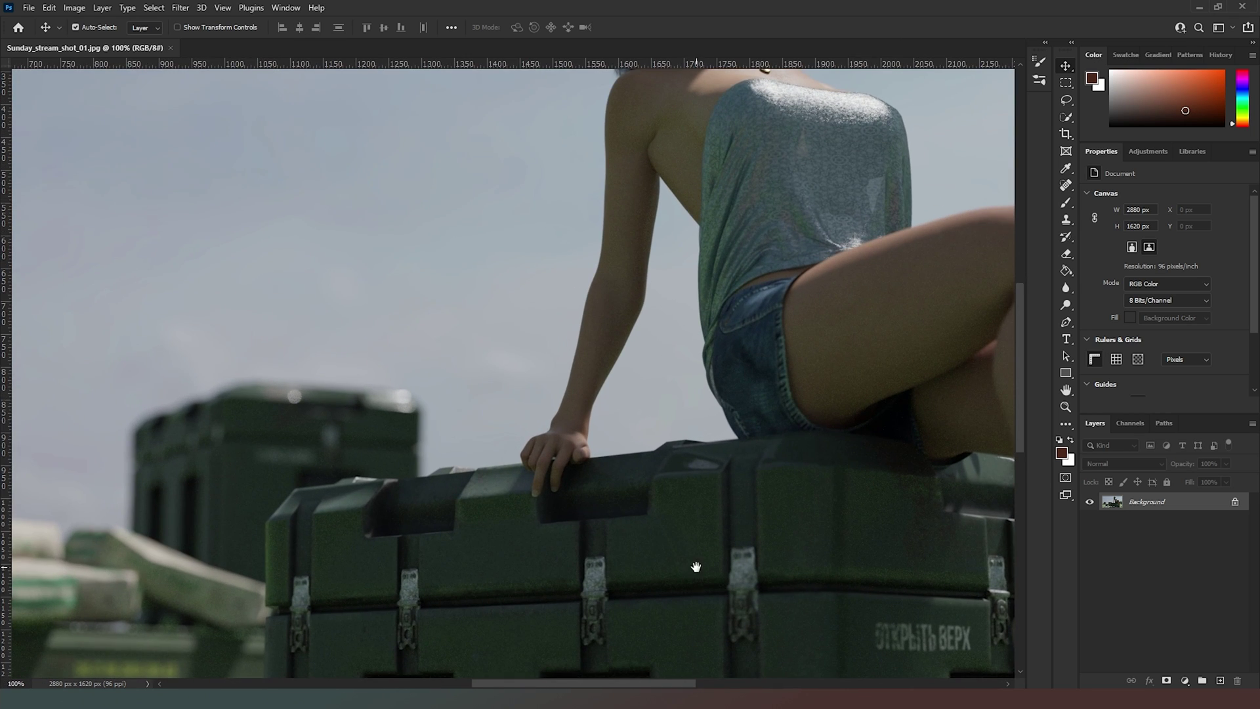
pyautogui.moveTo(696, 565); pyautogui.dragTo(268, 301)
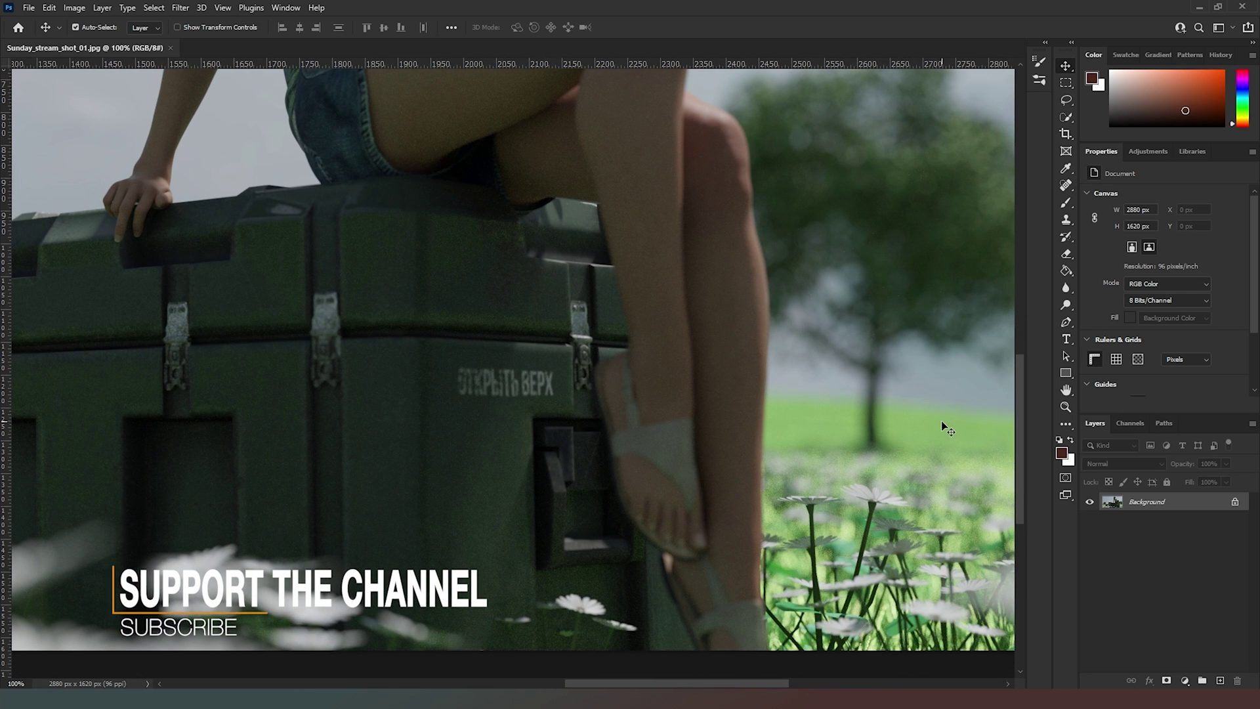
# On a new empty layer, spot-heal away the ОТКРЫТЬ ВЕРХ lettering on the crate.
pyautogui.click(1220, 680)
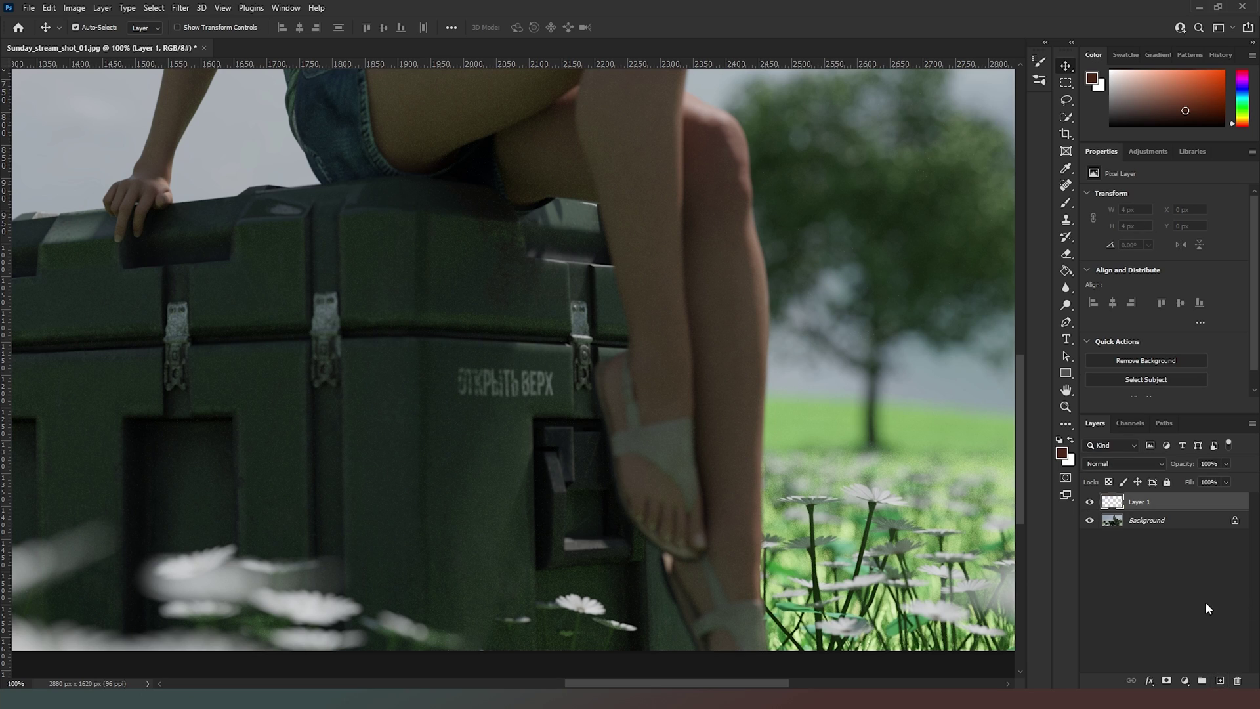
pyautogui.click(1068, 187)
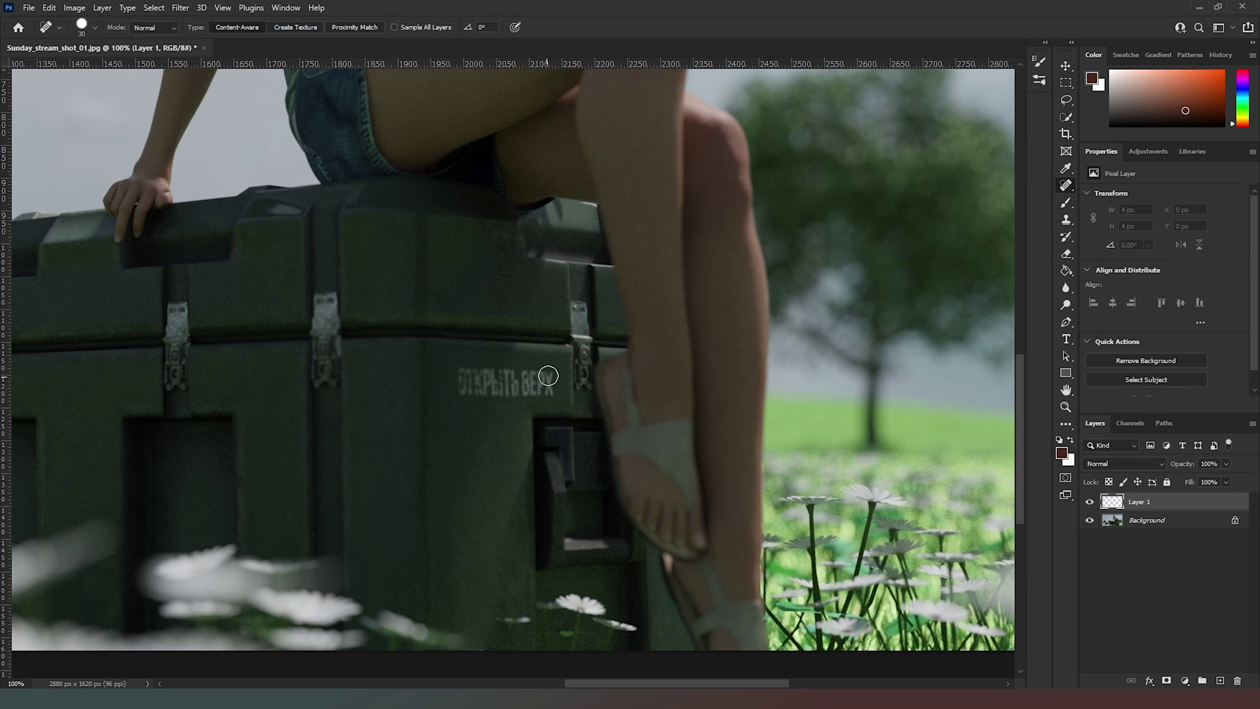
pyautogui.moveTo(548, 376)
pyautogui.mouseDown()
pyautogui.moveTo(547, 389)
pyautogui.moveTo(548, 373)
pyautogui.moveTo(450, 372)
pyautogui.moveTo(535, 388)
pyautogui.mouseUp()
pyautogui.moveTo(551, 369)
pyautogui.mouseDown()
pyautogui.moveTo(541, 385)
pyautogui.moveTo(542, 374)
pyautogui.moveTo(470, 368)
pyautogui.moveTo(479, 394)
pyautogui.moveTo(523, 382)
pyautogui.moveTo(481, 385)
pyautogui.moveTo(545, 397)
pyautogui.mouseUp()
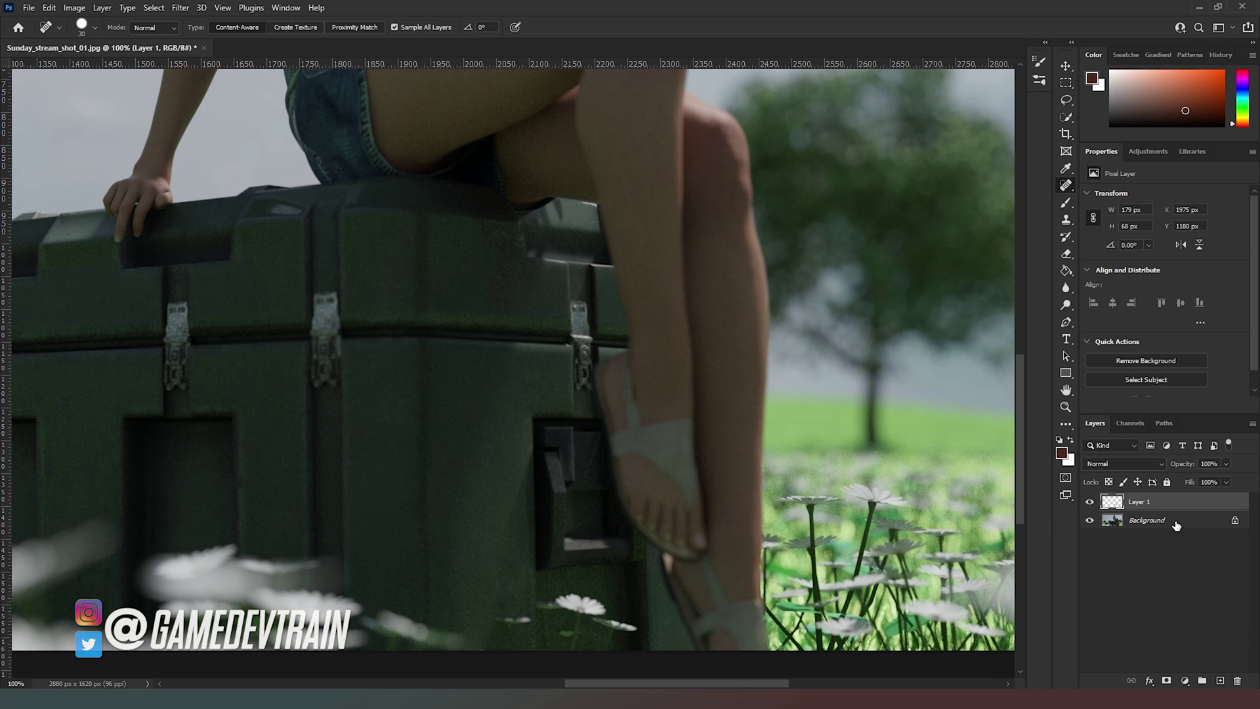
# Toggle the healing layer's visibility to compare before and after.
pyautogui.click(1089, 503)
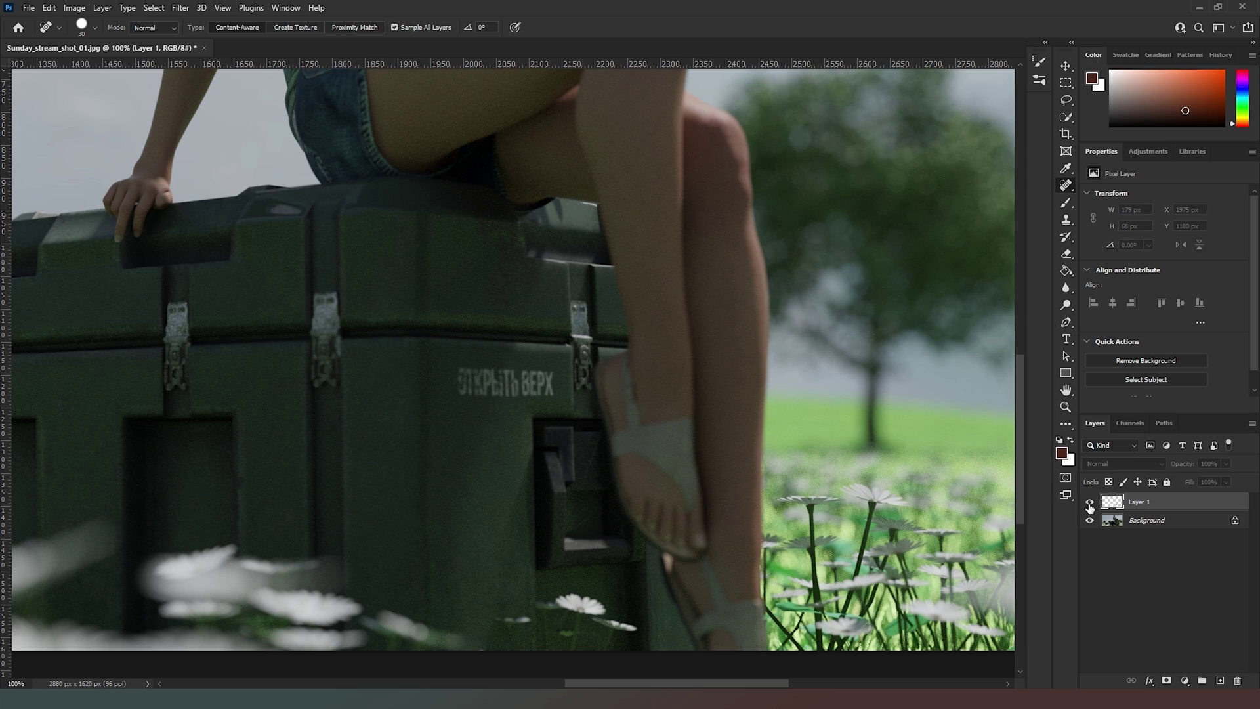
pyautogui.click(1089, 503)
pyautogui.click(1090, 502)
pyautogui.click(1089, 503)
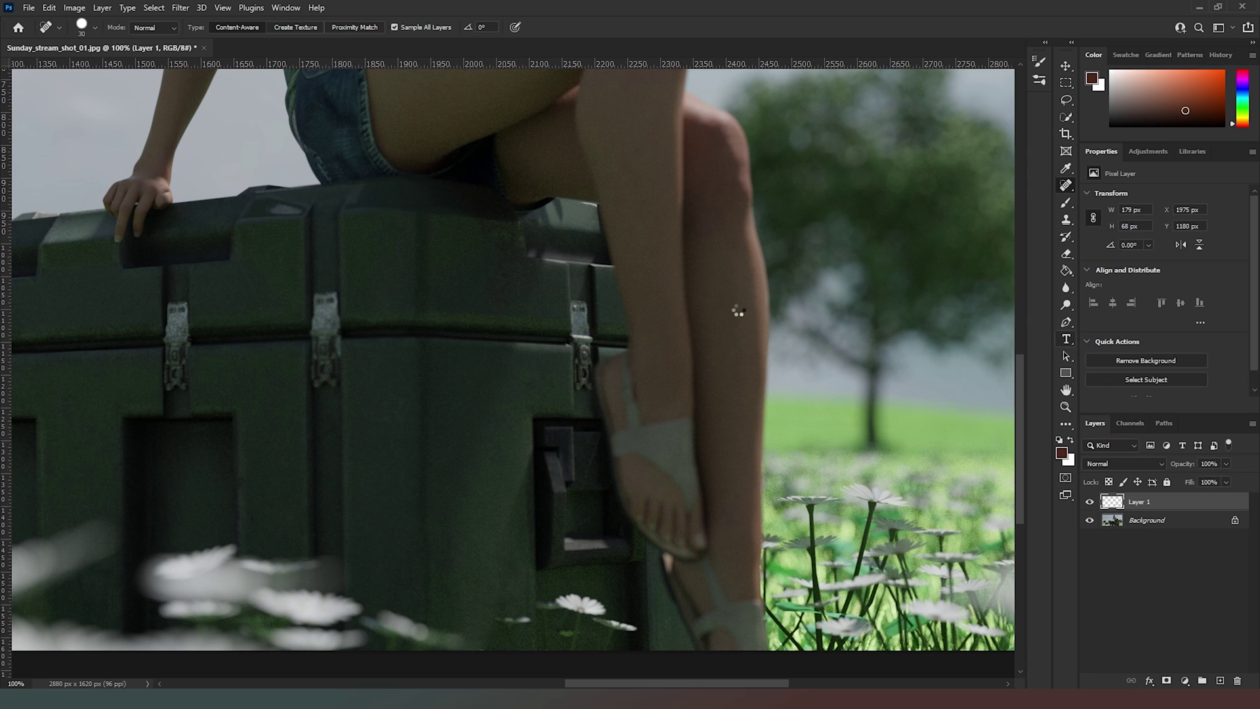
# Draw a text box on the cleaned crate, type 'M.O.D' and make the text white (ffffff).
pyautogui.press('t')
pyautogui.moveTo(437, 360); pyautogui.dragTo(563, 399)
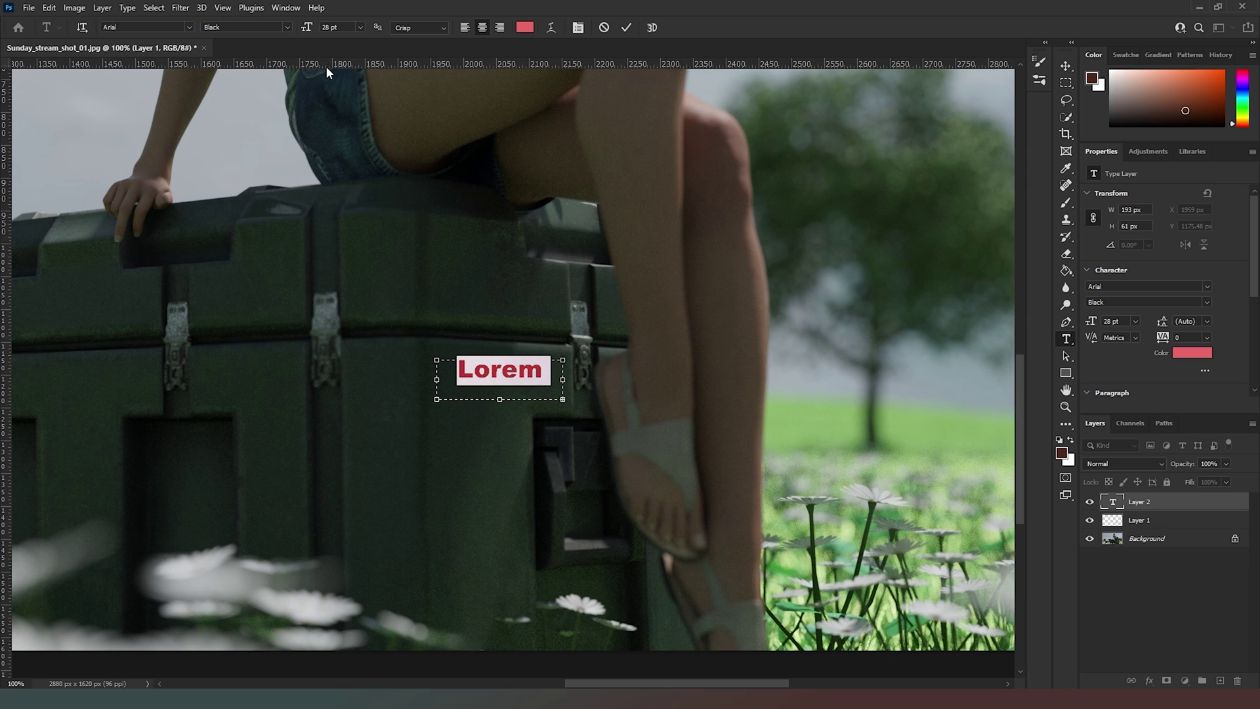
pyautogui.write('M.O.D')
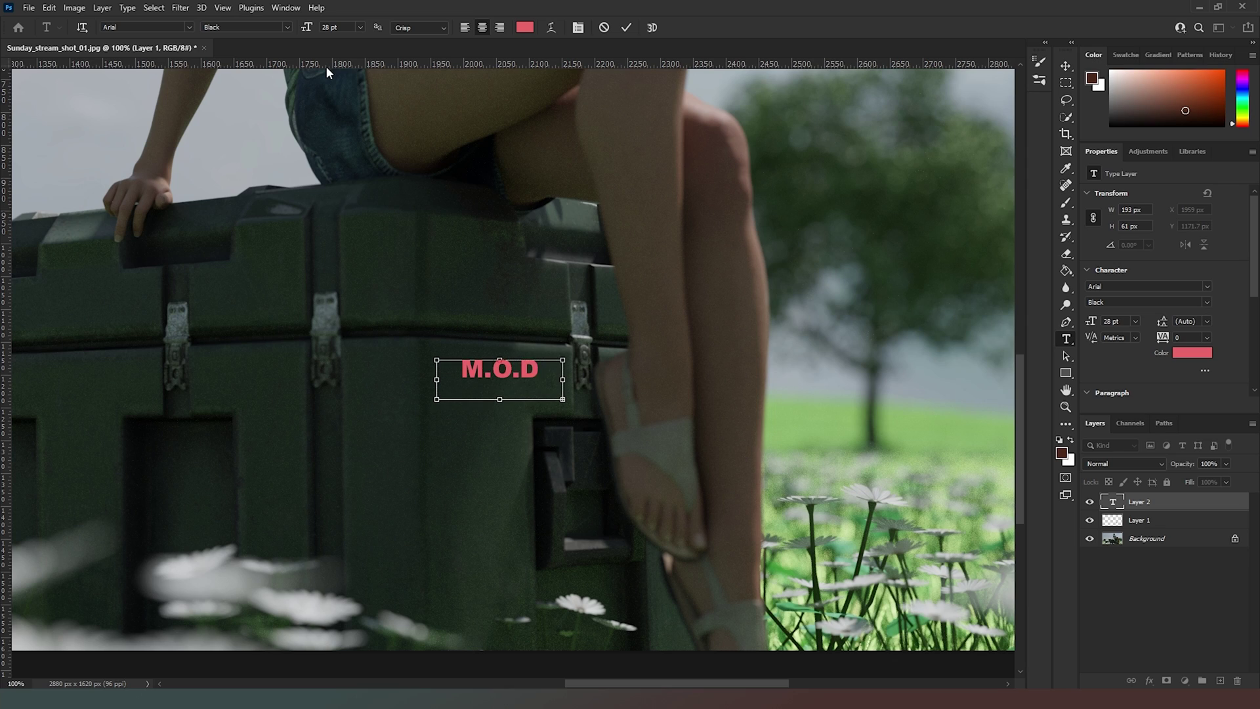
pyautogui.click(533, 31)
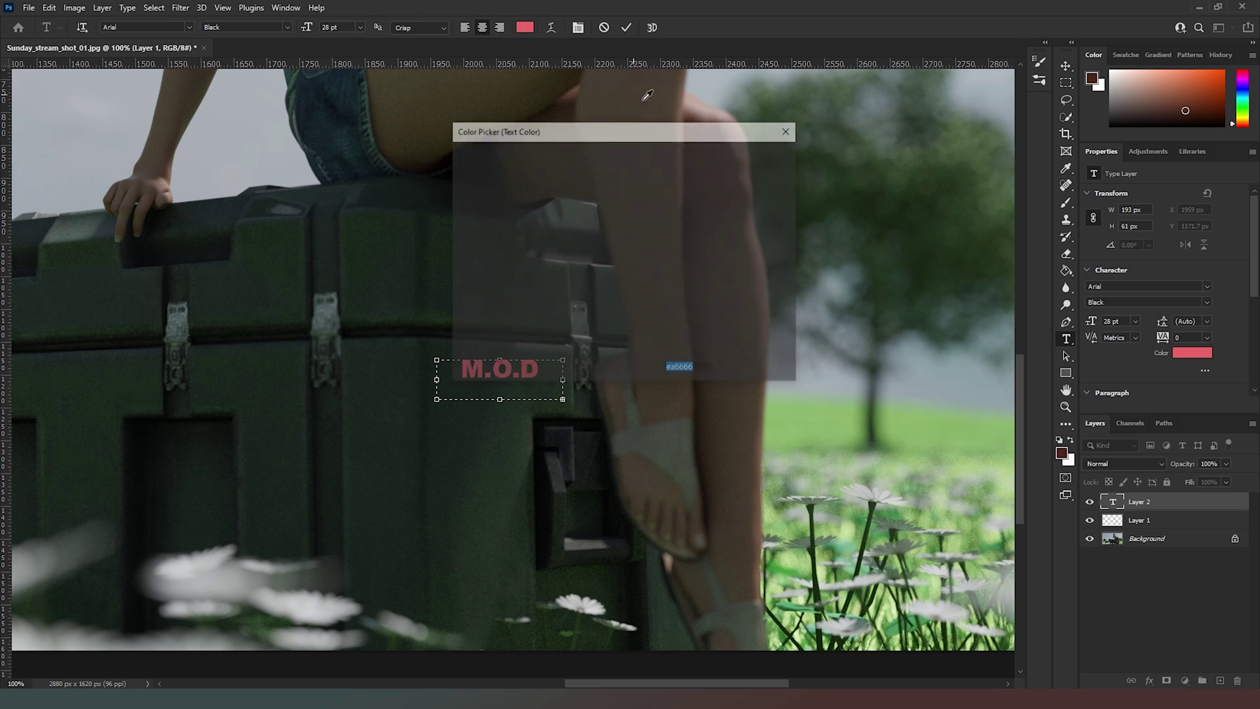
pyautogui.write('ffffff')
pyautogui.click(752, 156)
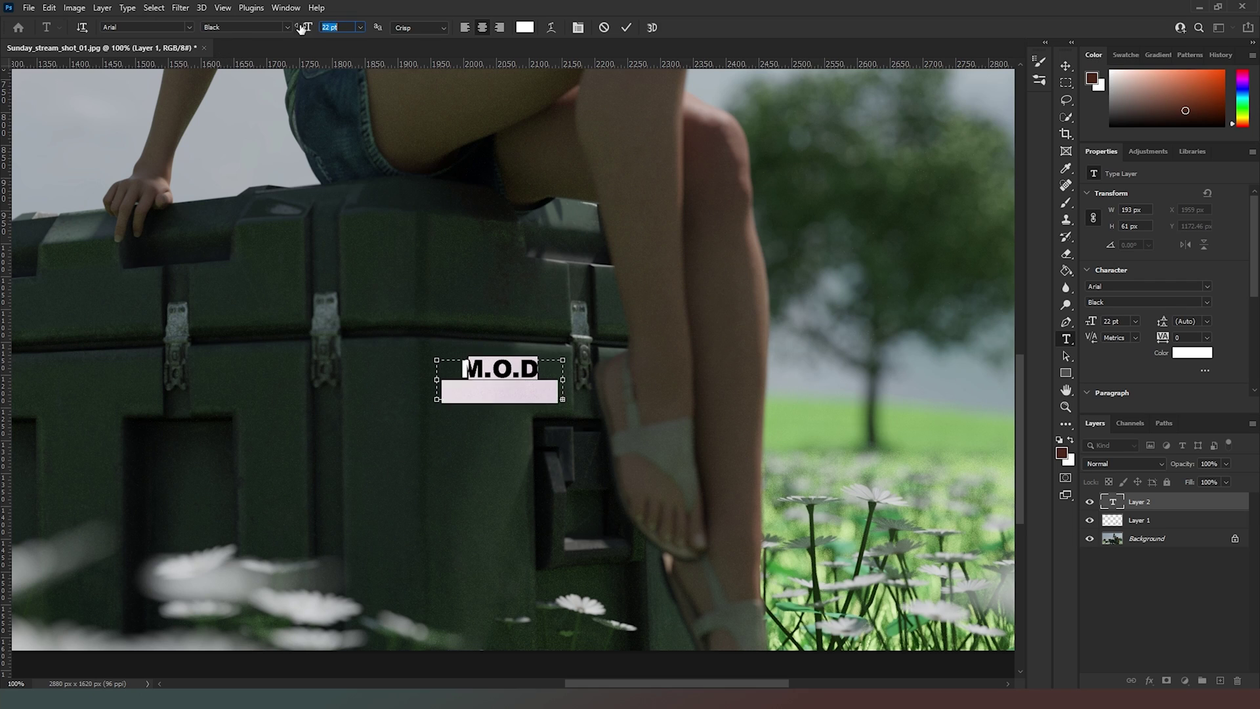
pyautogui.click(189, 27)
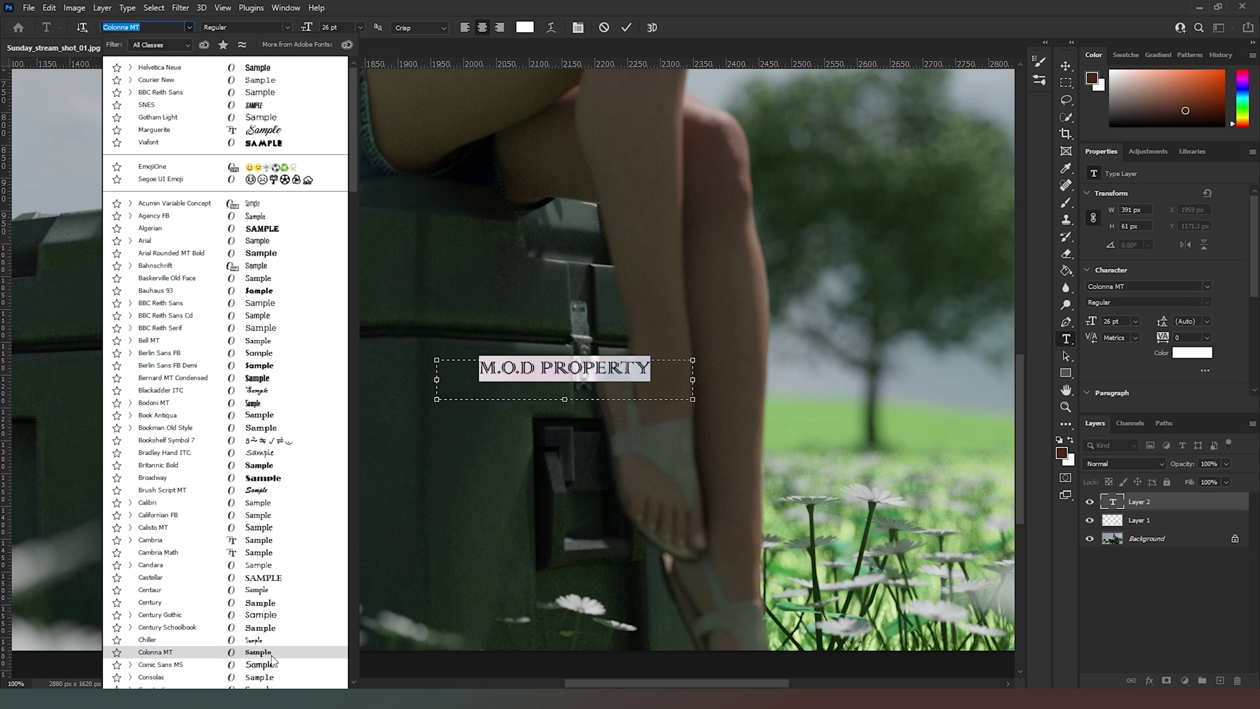
# Scroll through the font previews and choose Gotham Black for the label.
pyautogui.scroll(-5, 272, 660)
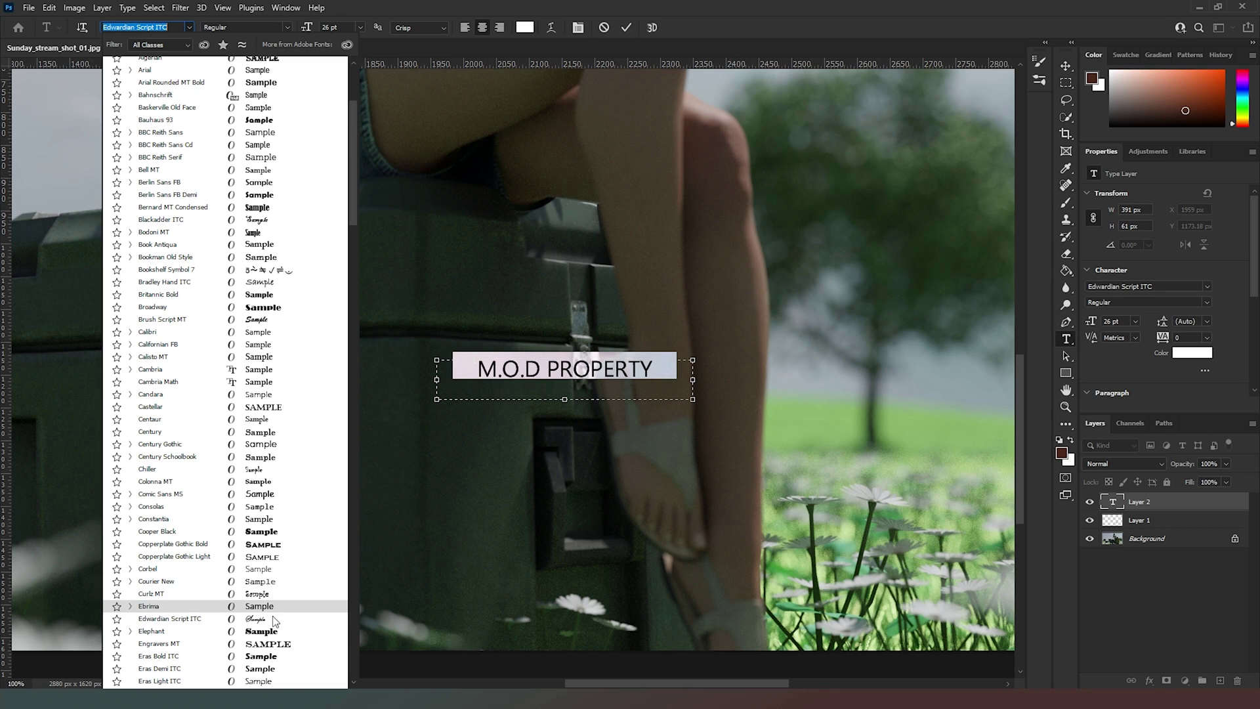
pyautogui.scroll(-2, 283, 617)
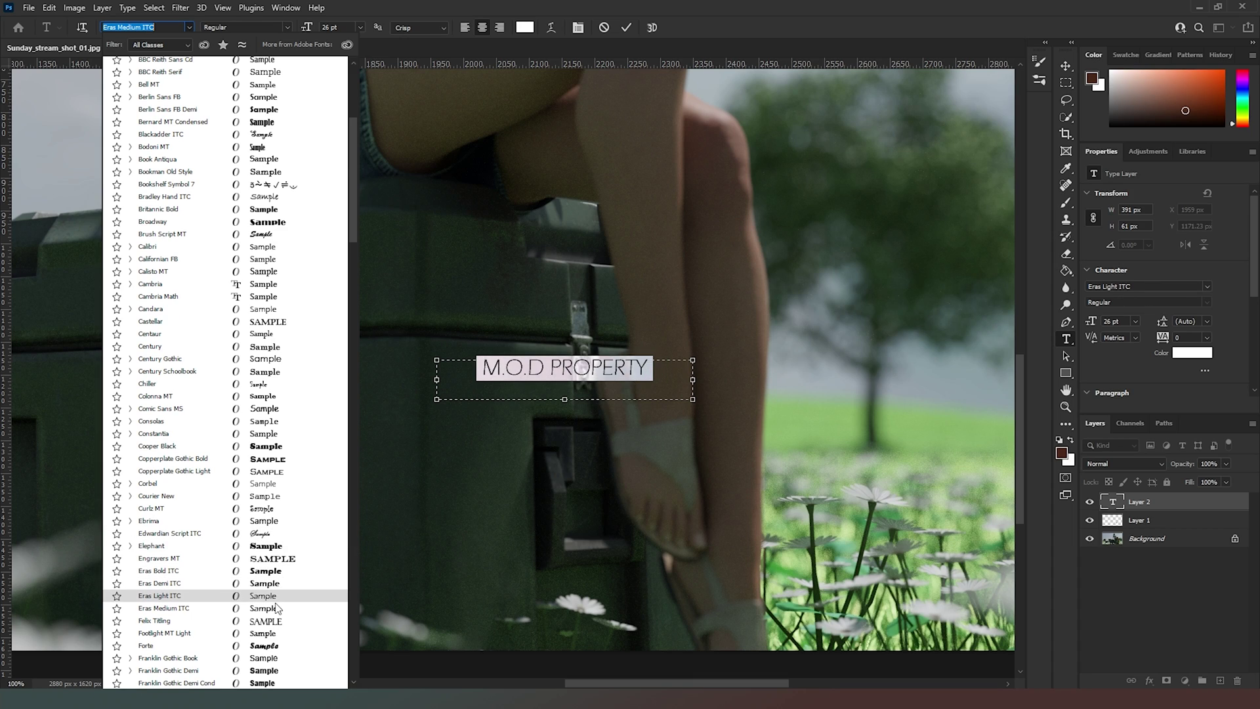
pyautogui.scroll(-2, 277, 622)
pyautogui.scroll(-1, 277, 624)
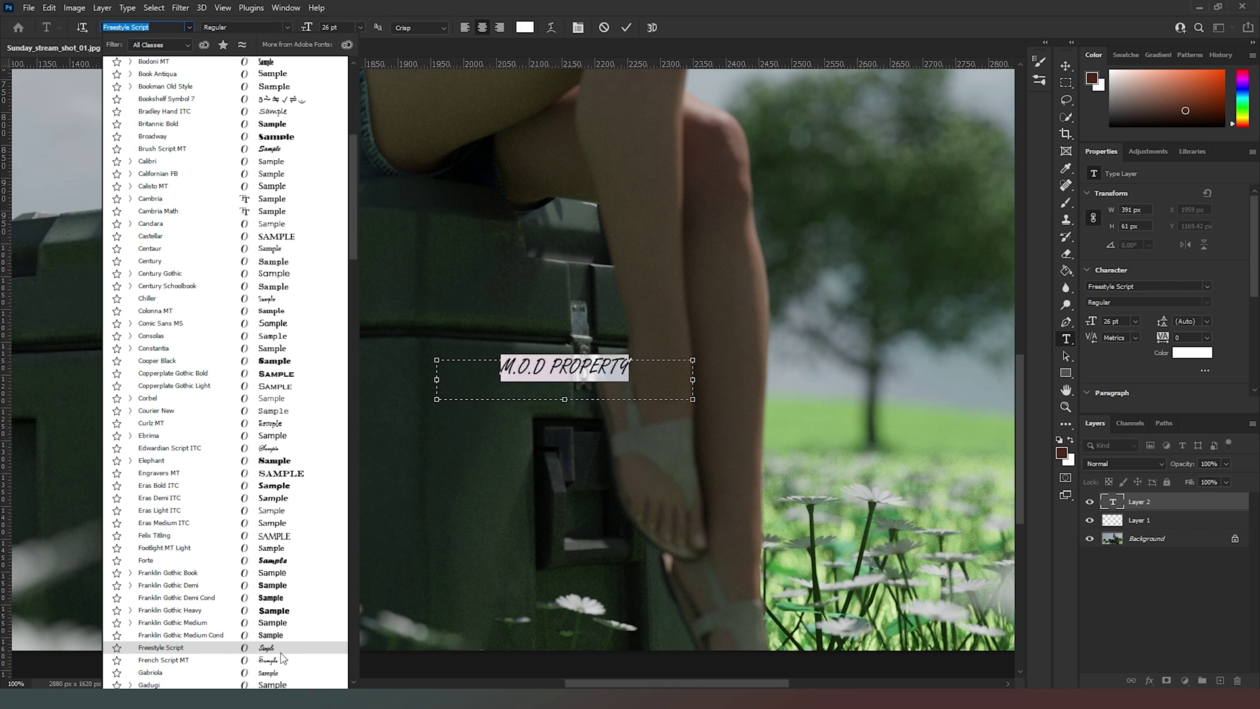
pyautogui.scroll(-3, 286, 660)
pyautogui.click(306, 678)
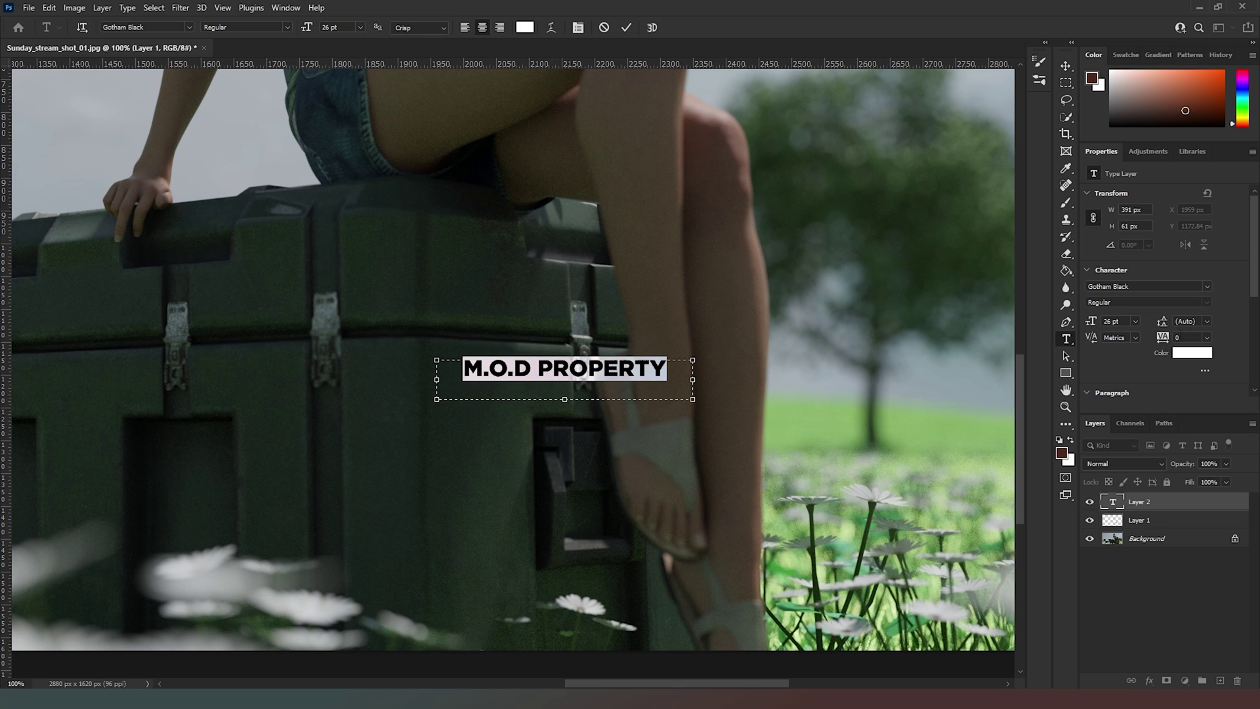
# Try -80 letter spacing on the label, undo it, and commit the text.
pyautogui.moveTo(1162, 337)
pyautogui.mouseDown()
pyautogui.moveTo(1148, 344)
pyautogui.moveTo(1161, 348)
pyautogui.mouseUp()
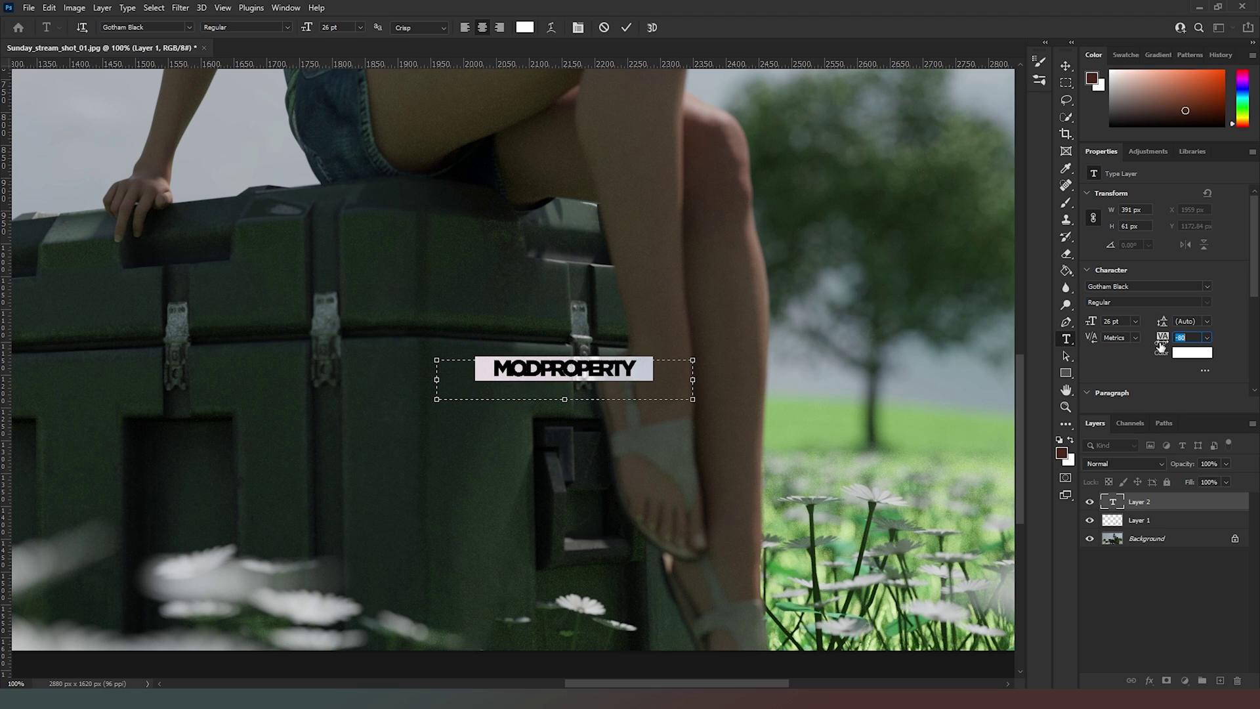
pyautogui.hotkey('ctrl', 'z')
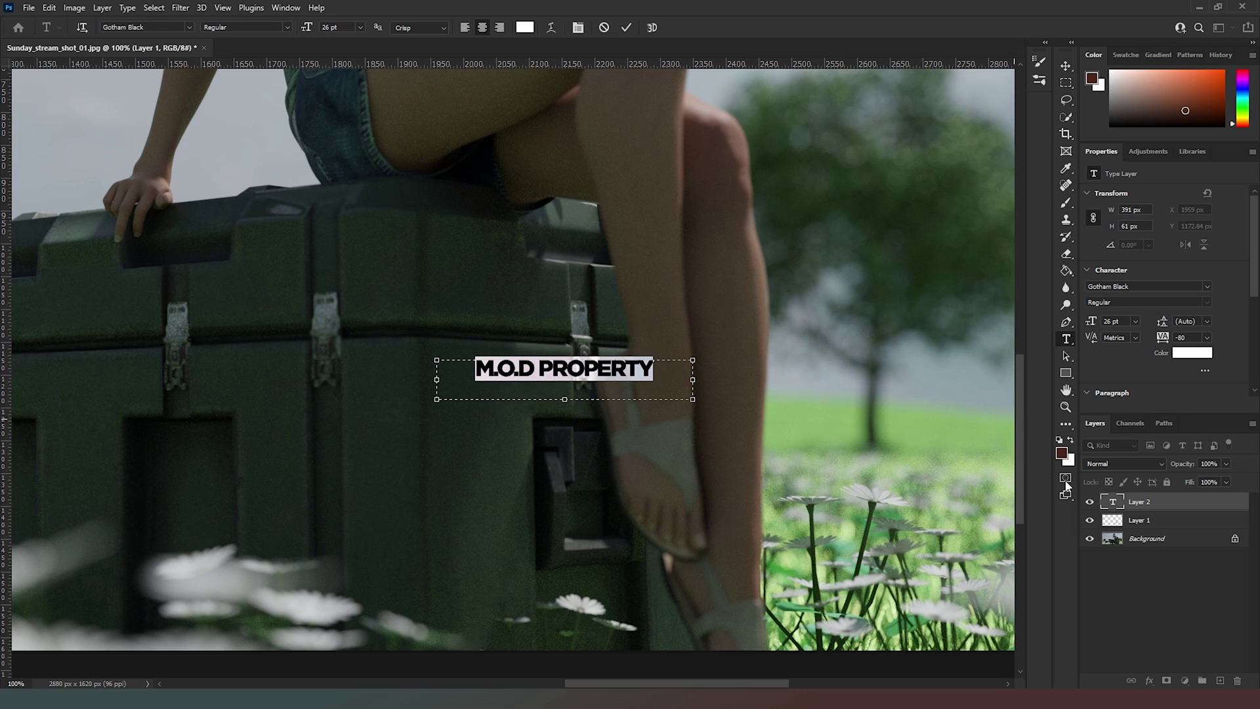
pyautogui.click(1089, 520)
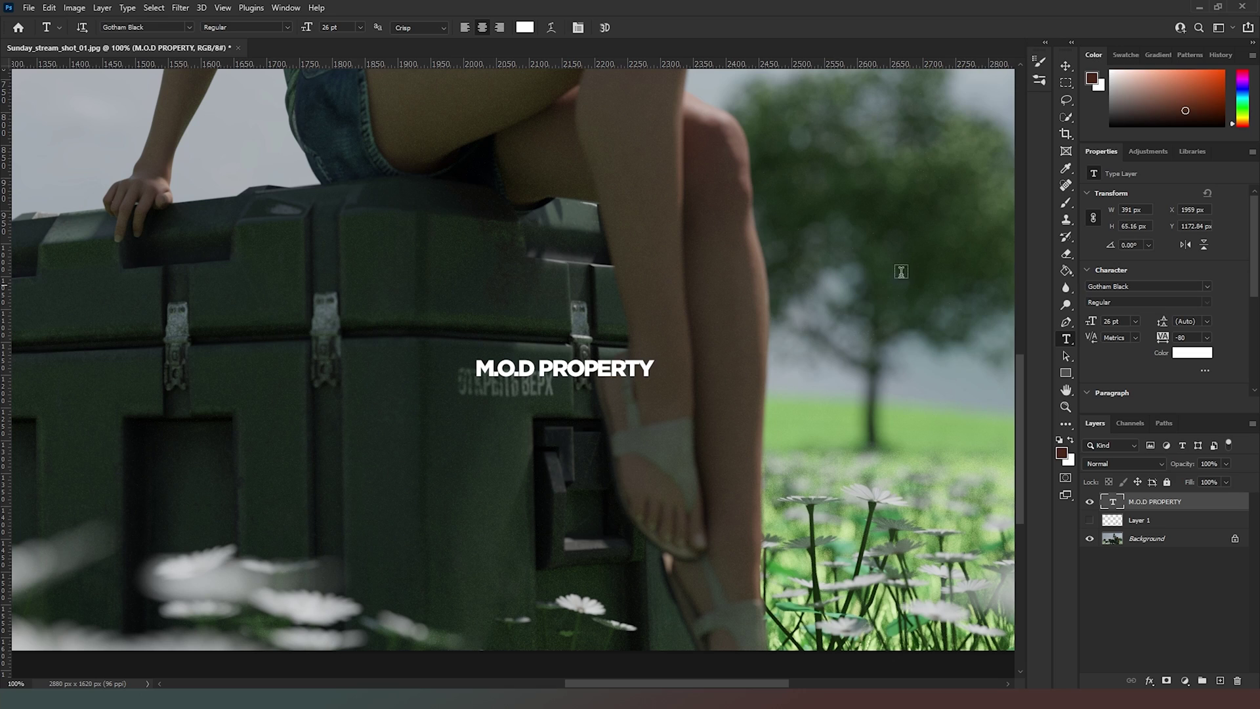
# Recolour the label with a grey-green (#4d5852) sampled from the crate and commit.
pyautogui.doubleClick(1114, 502)
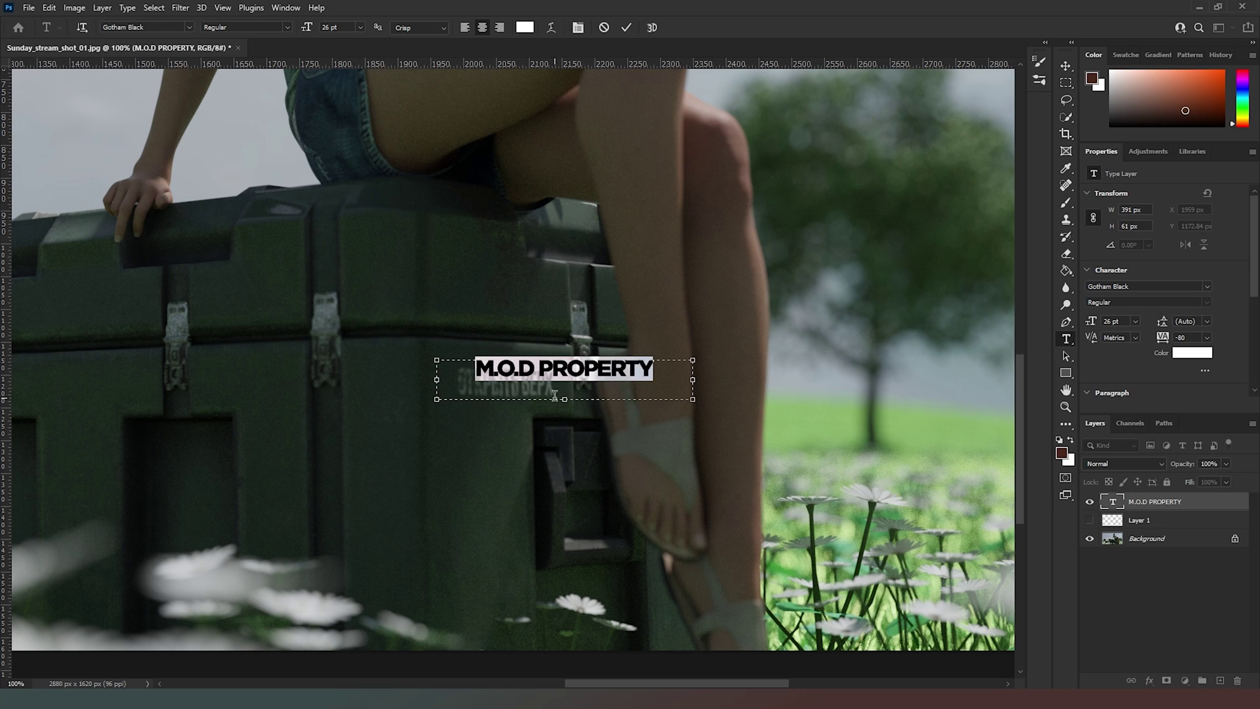
pyautogui.click(525, 27)
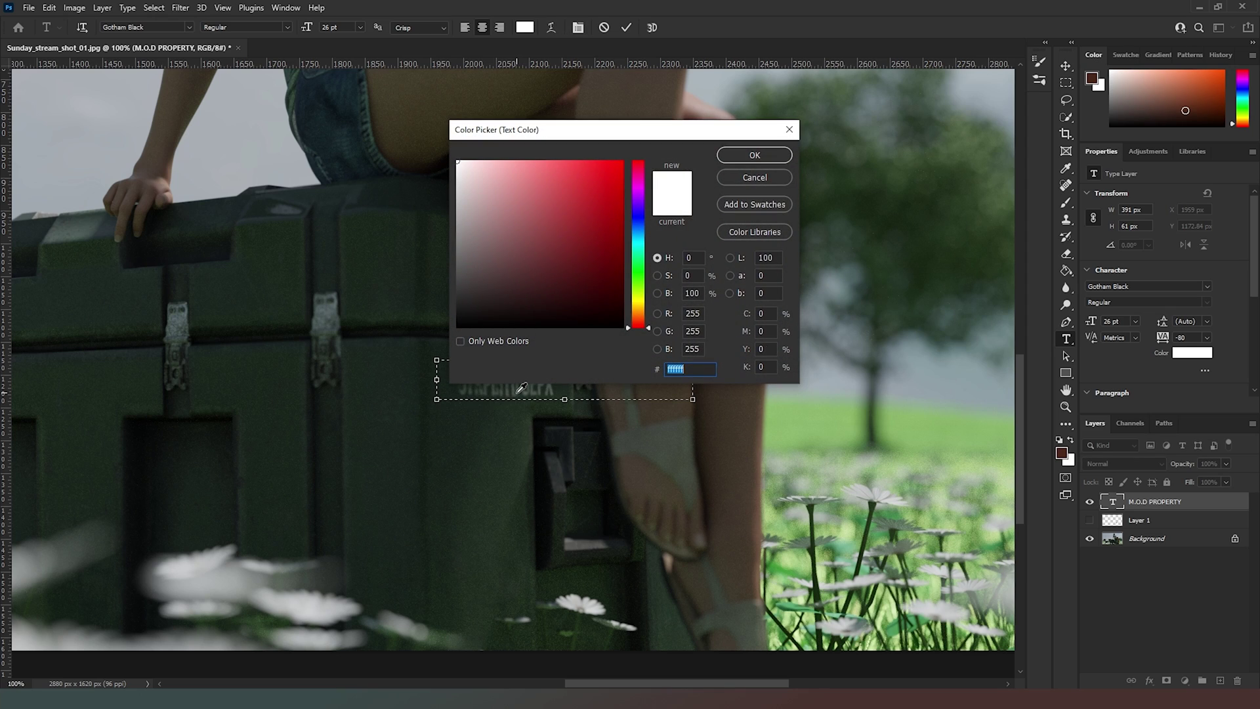
pyautogui.click(518, 393)
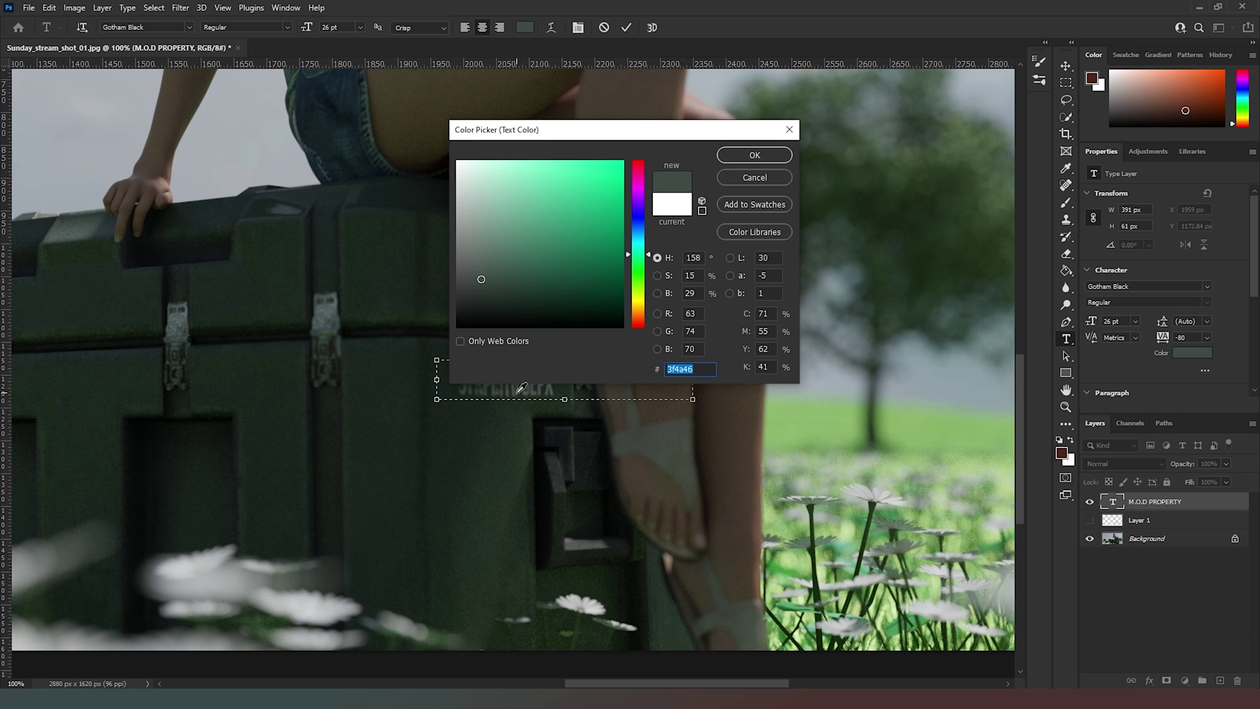
pyautogui.click(528, 393)
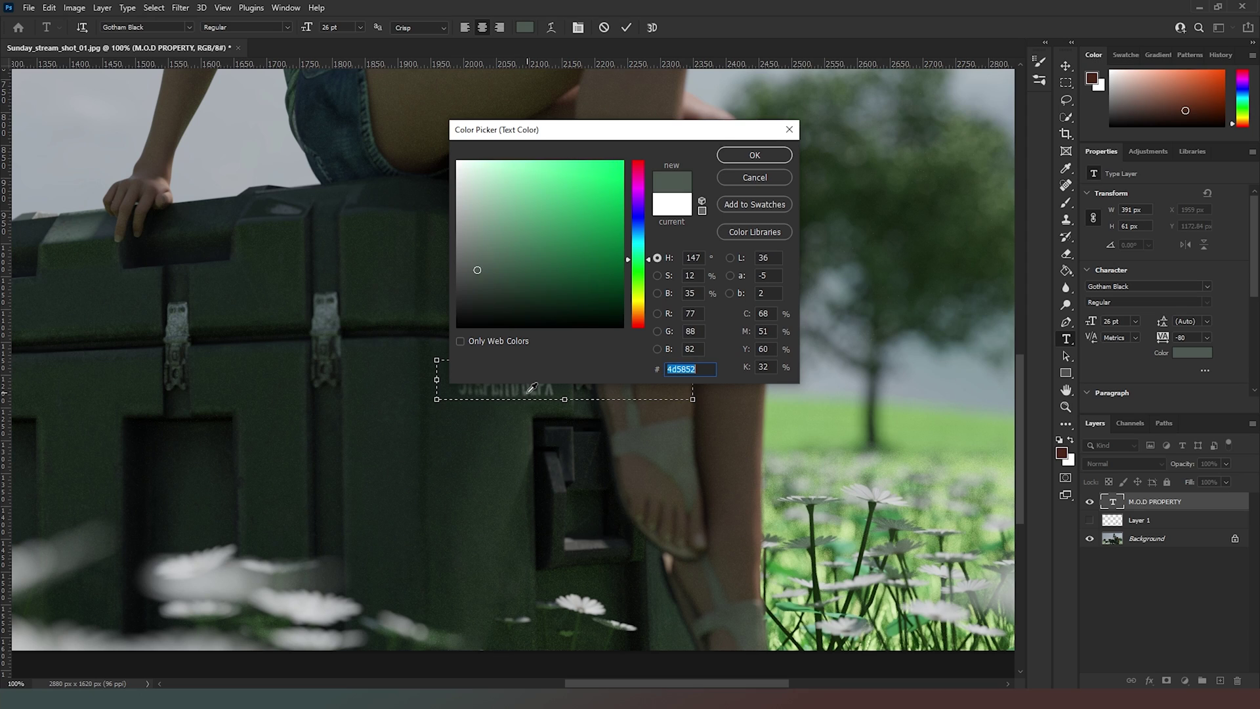
pyautogui.click(766, 151)
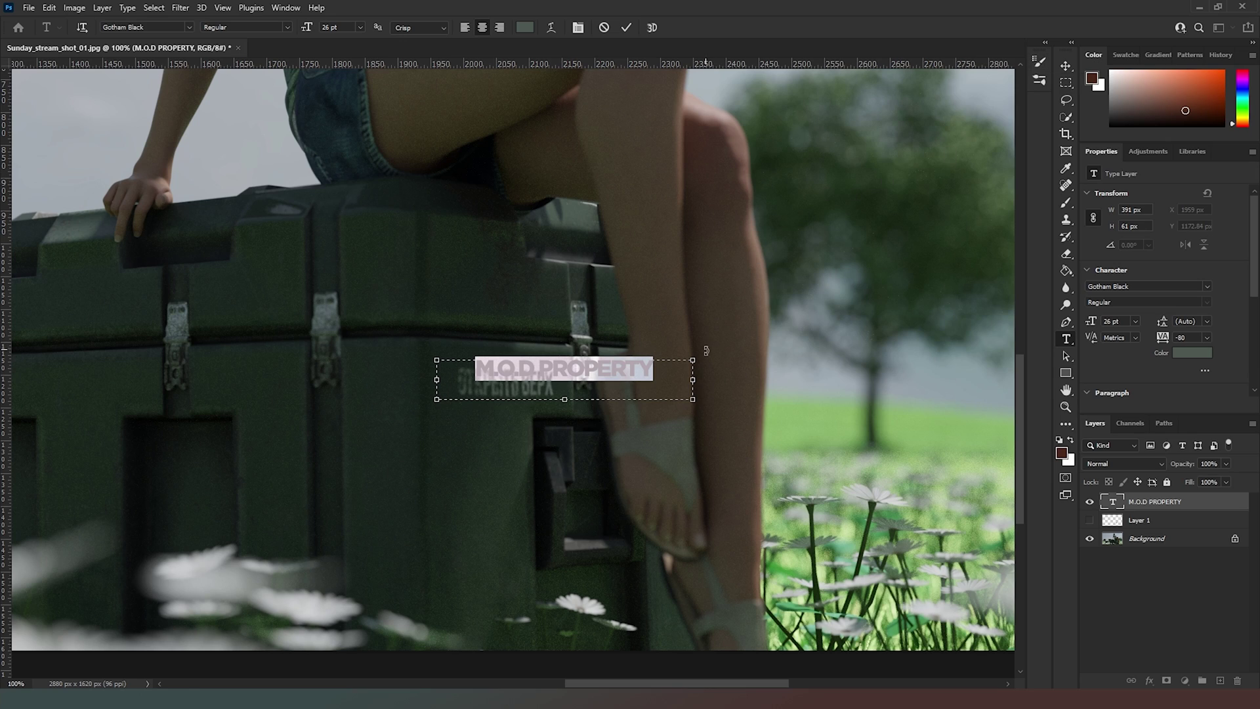
pyautogui.click(1178, 575)
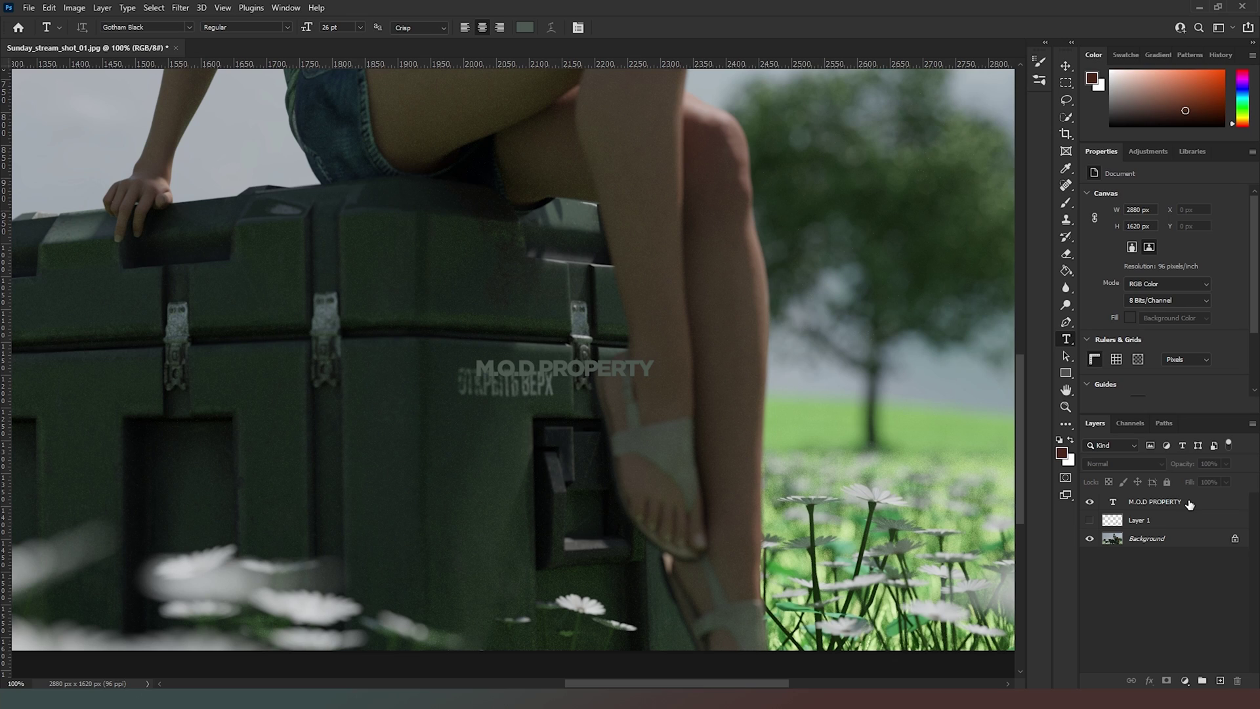
# Switch the label to Helvetica Neue Medium and narrow its text box to 297 px.
pyautogui.doubleClick(1112, 503)
pyautogui.click(189, 27)
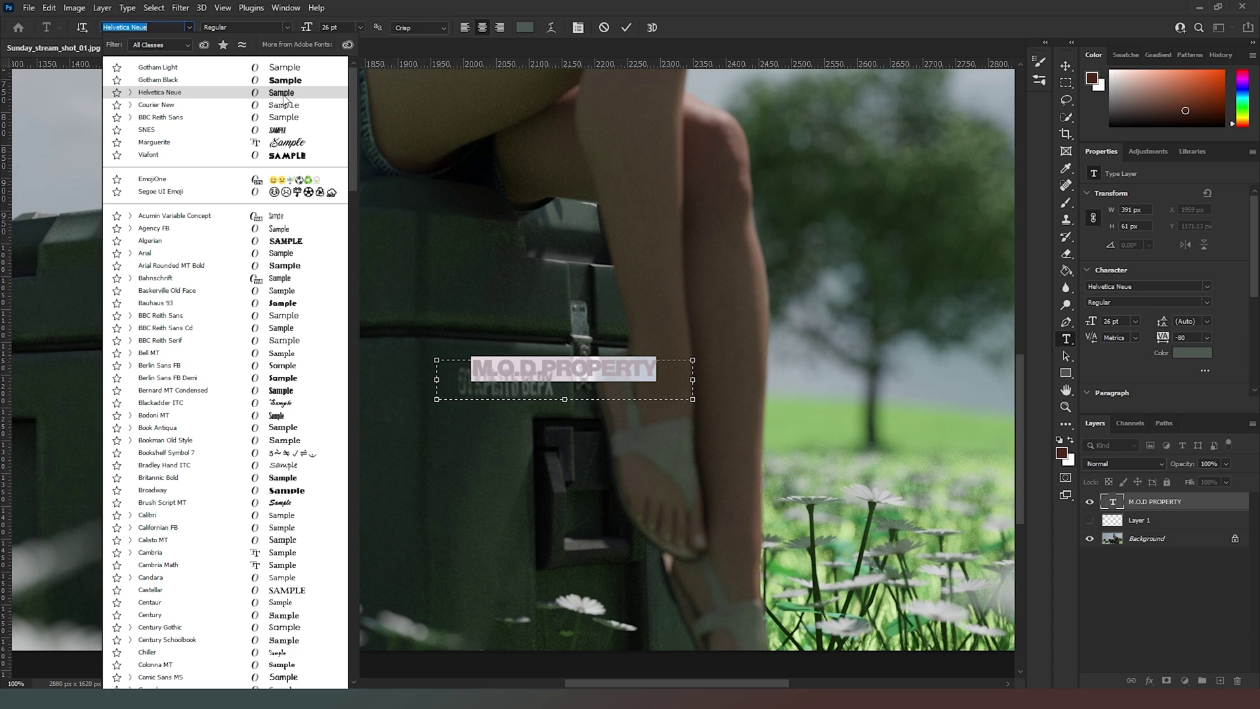
pyautogui.click(283, 98)
pyautogui.click(287, 28)
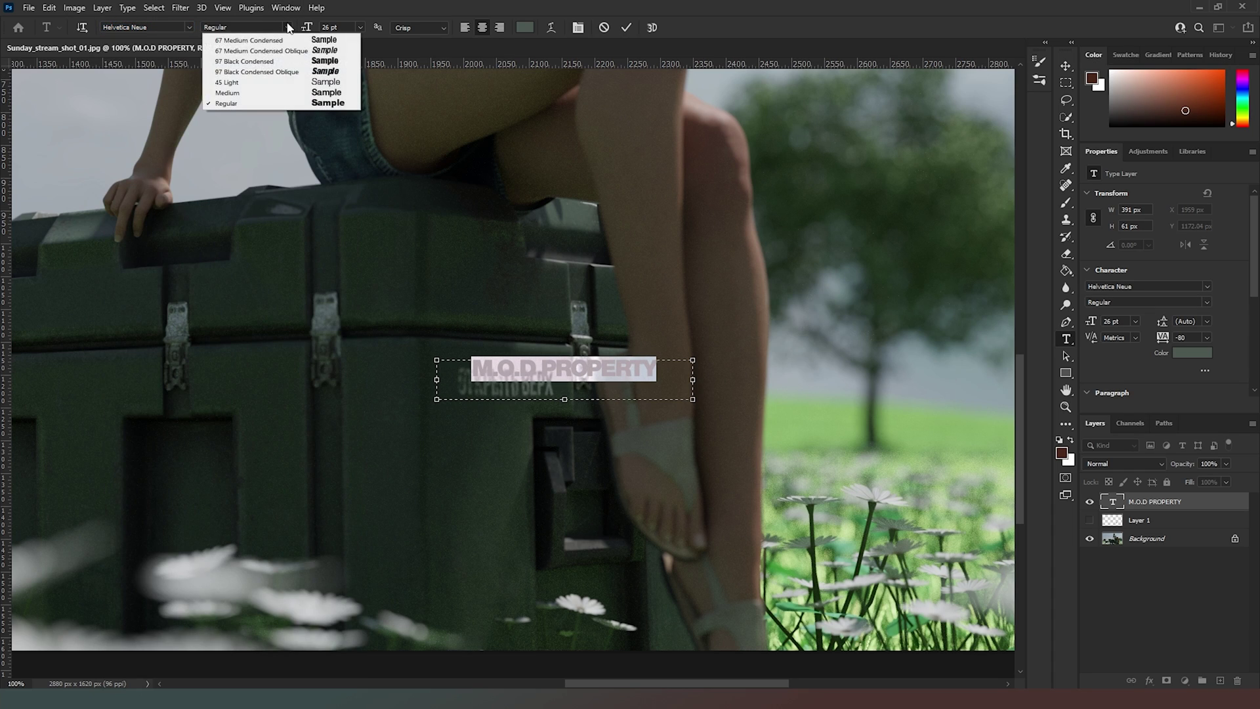
pyautogui.click(259, 92)
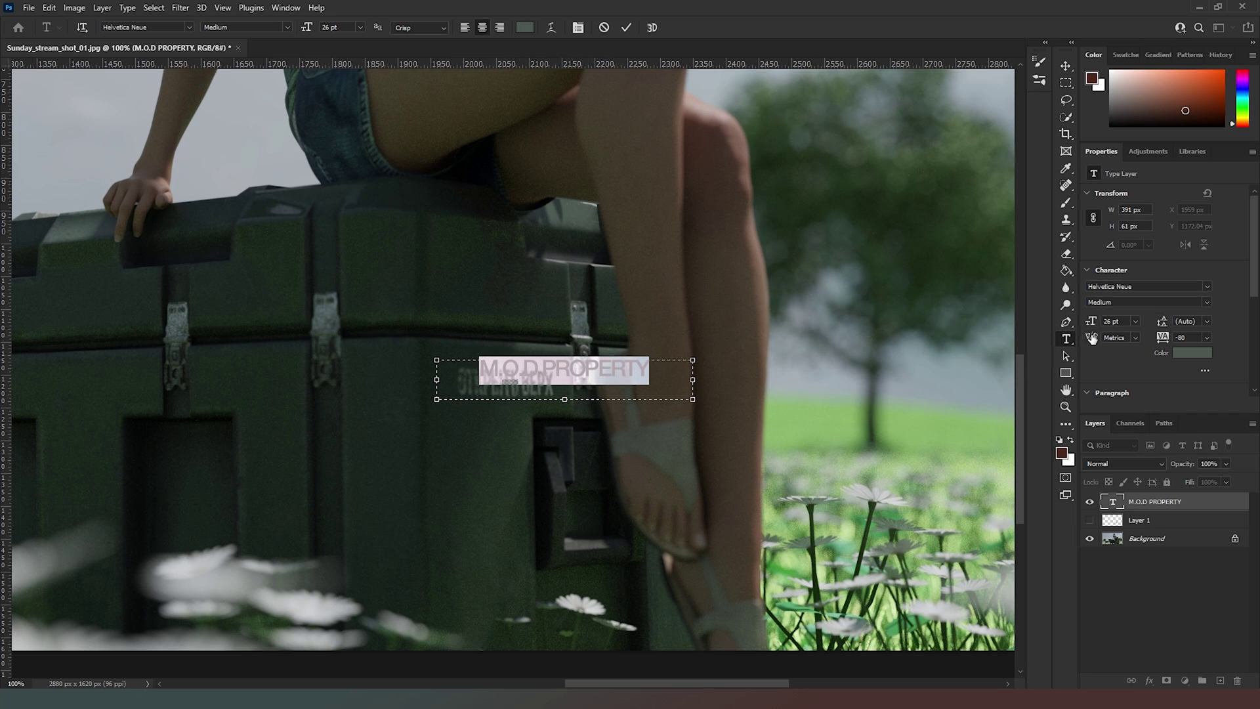
pyautogui.moveTo(692, 381); pyautogui.dragTo(631, 381)
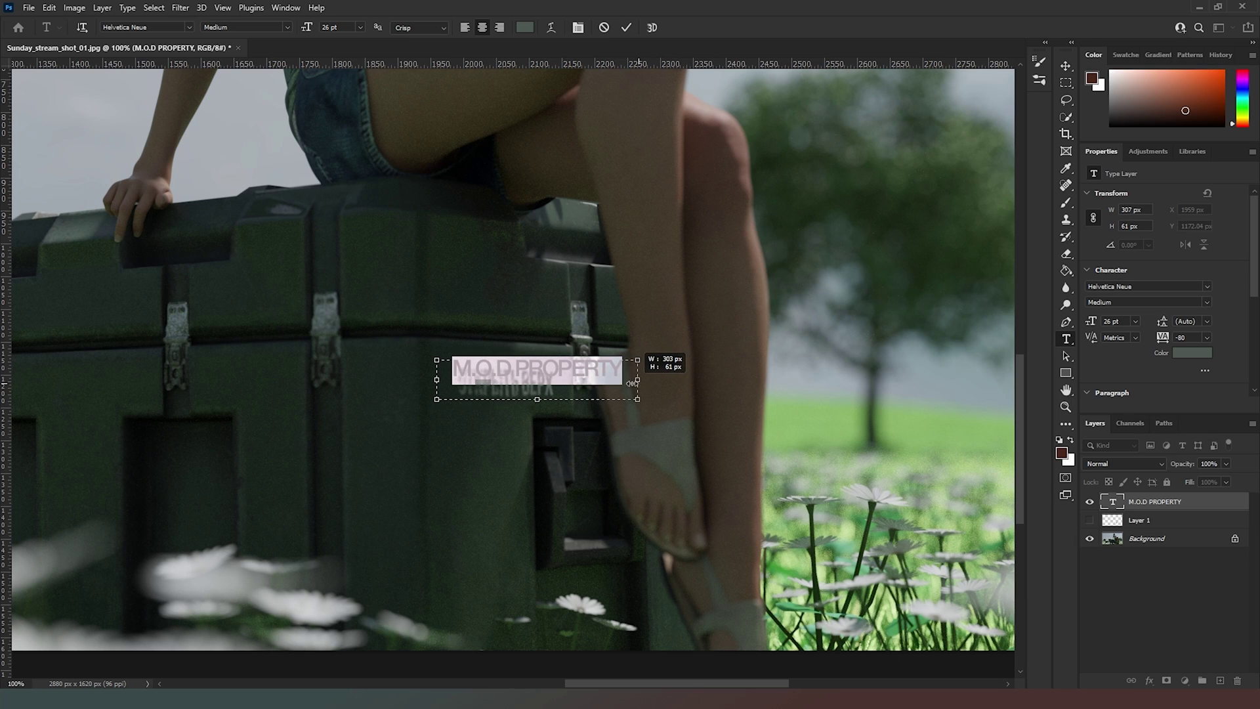
pyautogui.click(1195, 510)
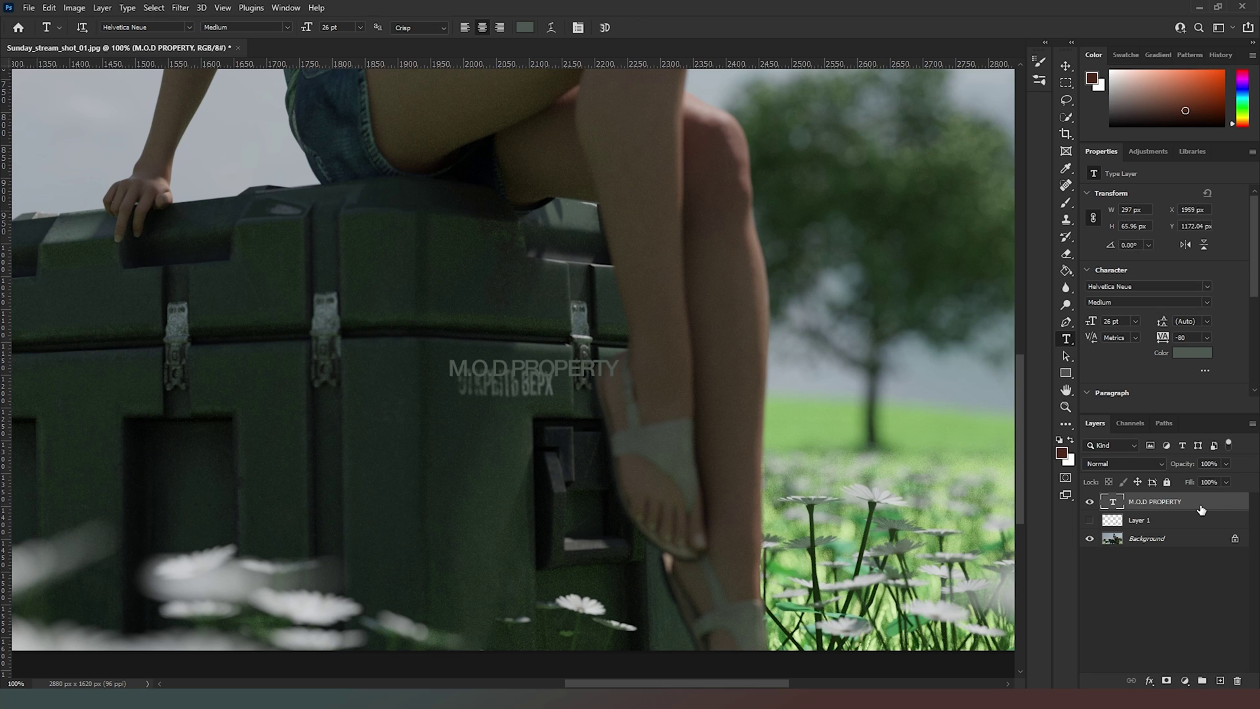
# Rasterize the label layer and nudge the label slightly down and sideways.
pyautogui.rightClick(1196, 511)
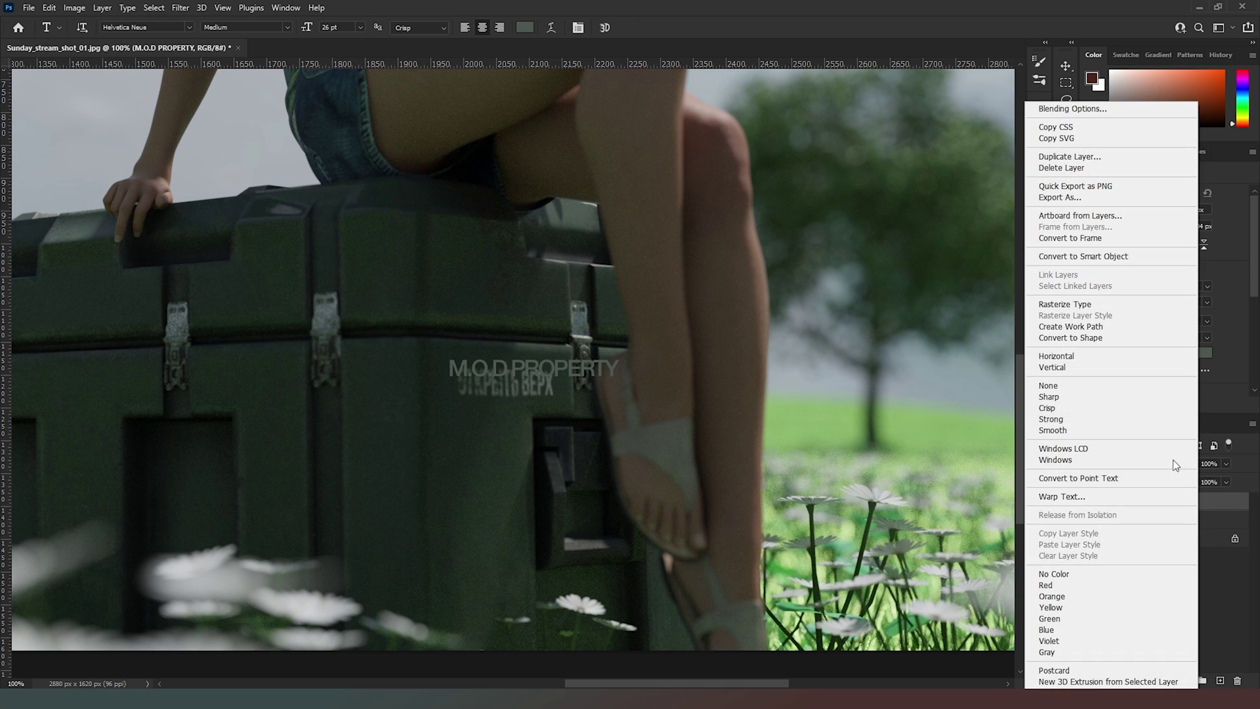
pyautogui.click(1128, 305)
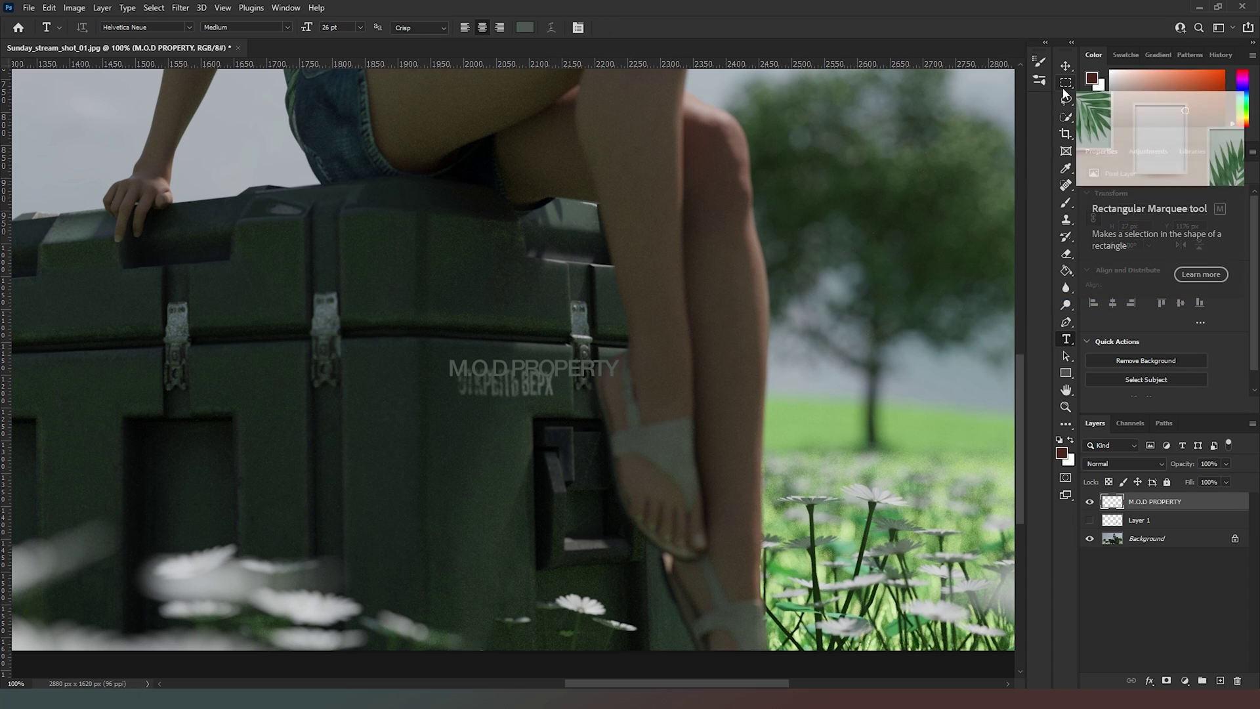
pyautogui.hotkey('ctrl', 't')
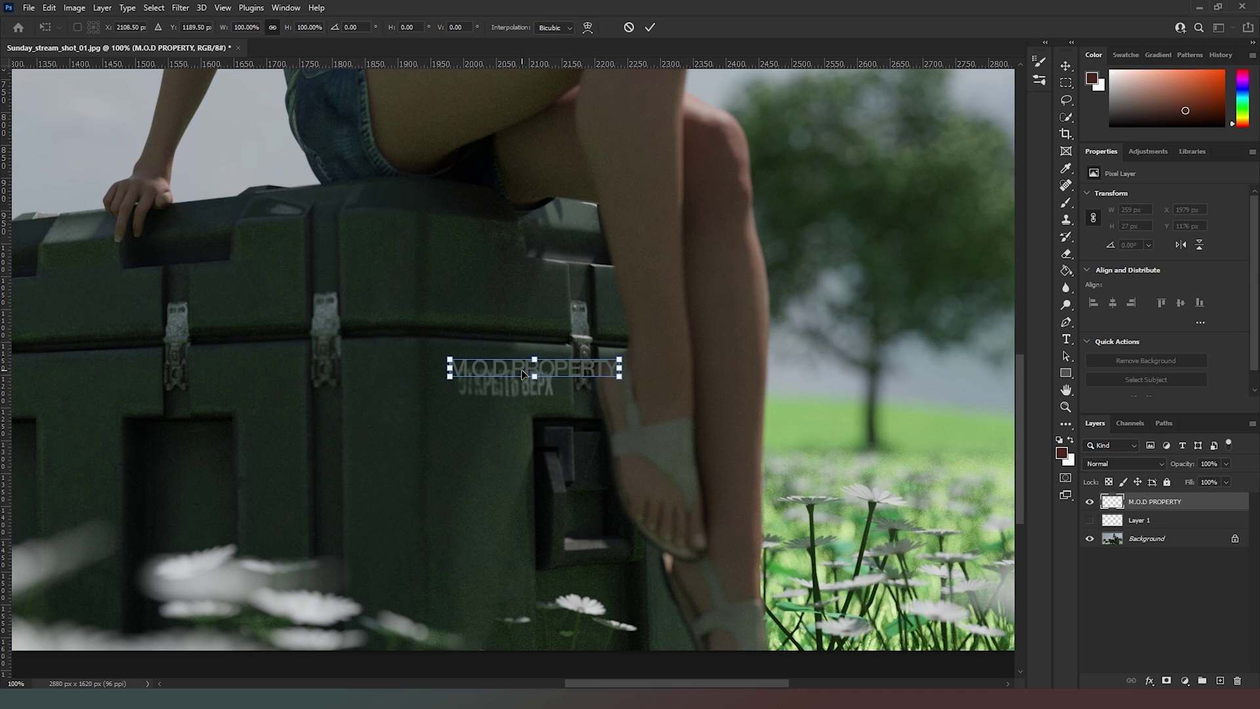
pyautogui.moveTo(559, 370); pyautogui.dragTo(560, 378)
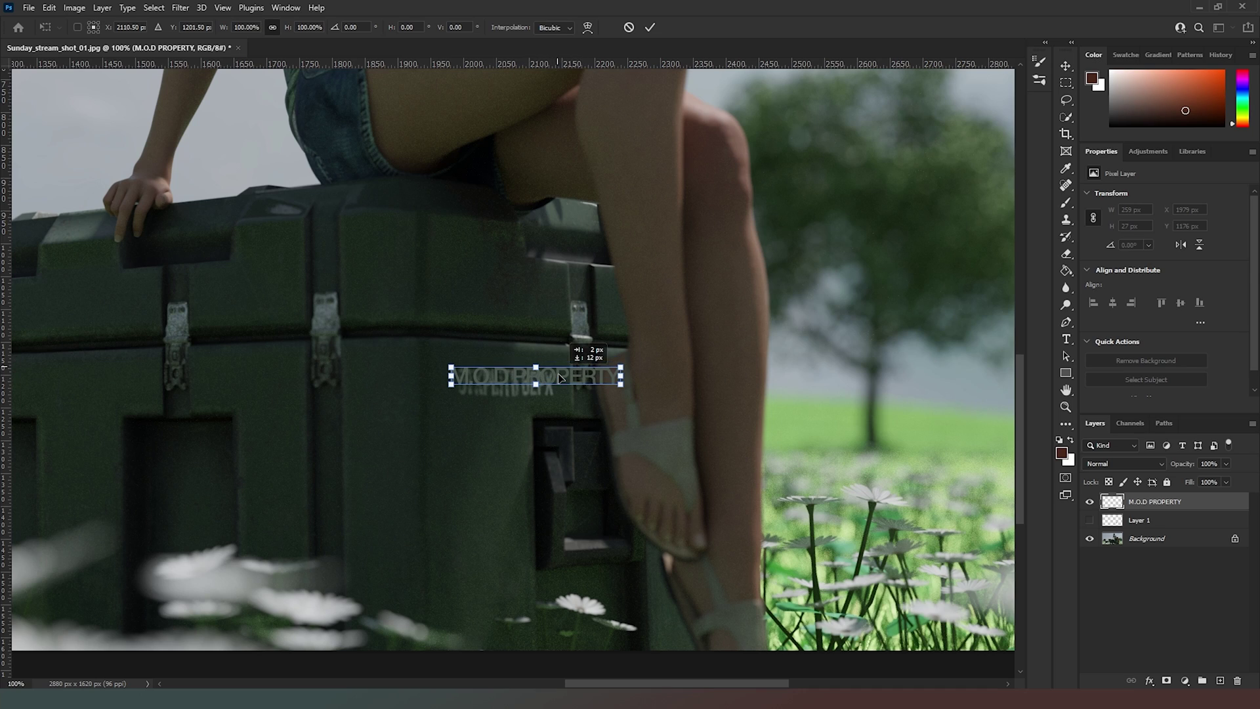
pyautogui.moveTo(559, 378); pyautogui.dragTo(538, 392)
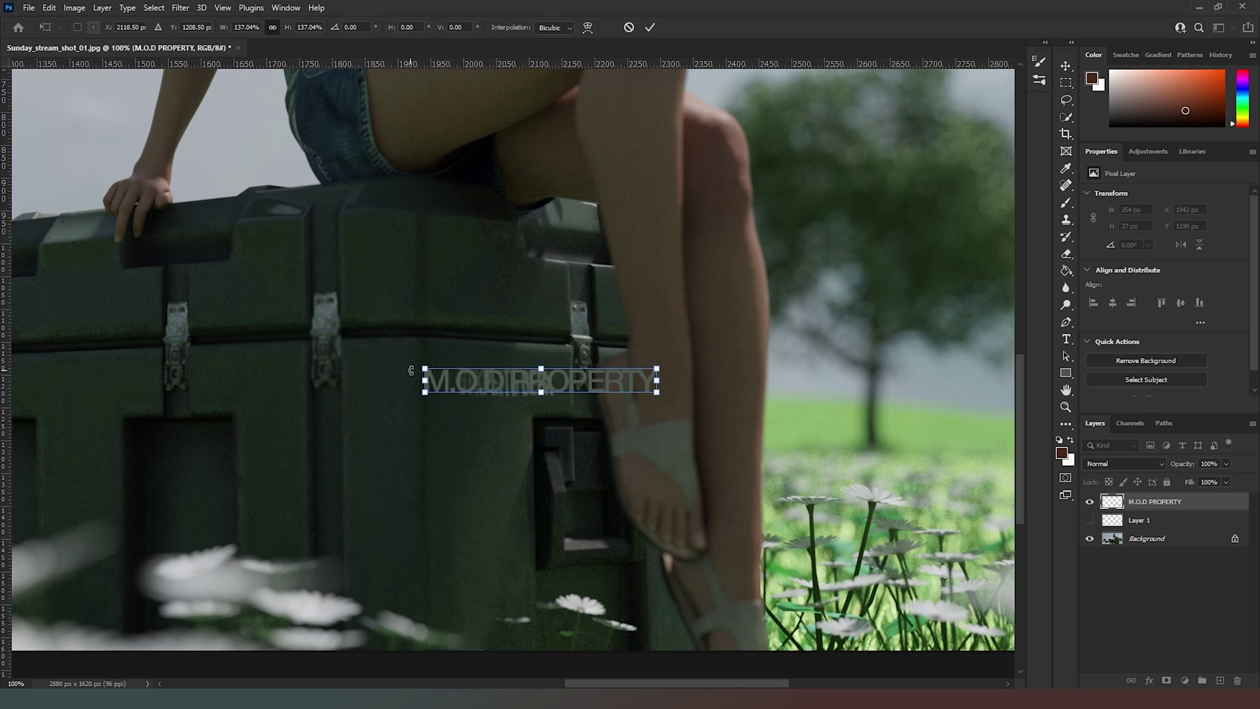
# Squeeze the label narrower from both sides to 273 × 37 px and apply.
pyautogui.moveTo(420, 380); pyautogui.dragTo(455, 379)
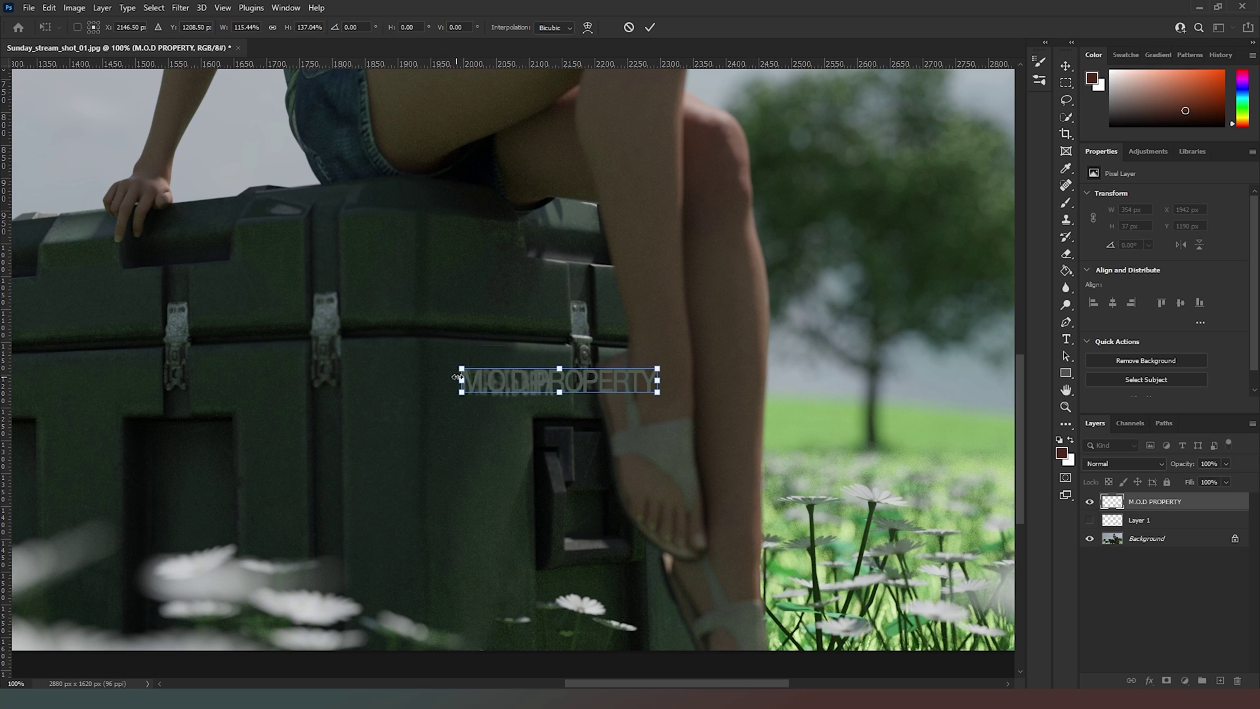
pyautogui.moveTo(658, 380)
pyautogui.mouseDown()
pyautogui.moveTo(557, 386)
pyautogui.moveTo(640, 382)
pyautogui.mouseUp()
pyautogui.press('Return')
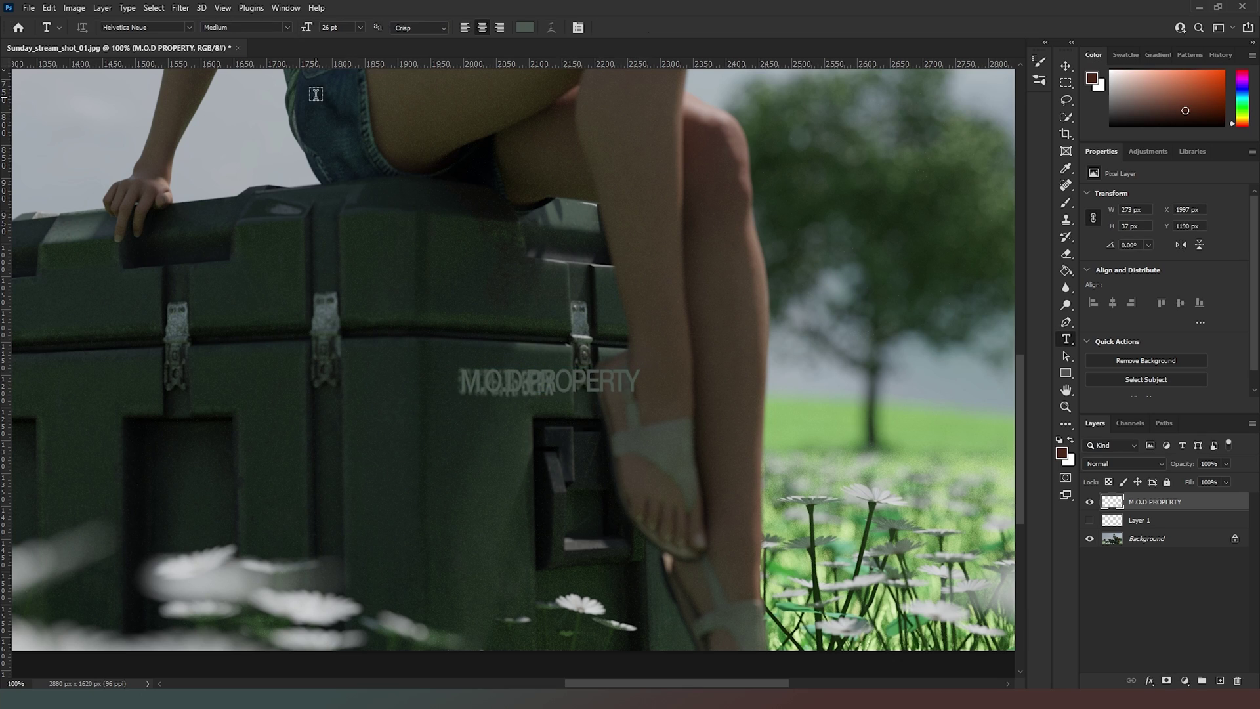
# Give the label a slight perspective slant, then scale it down to about 73% (201 × 49 px).
pyautogui.click(50, 10)
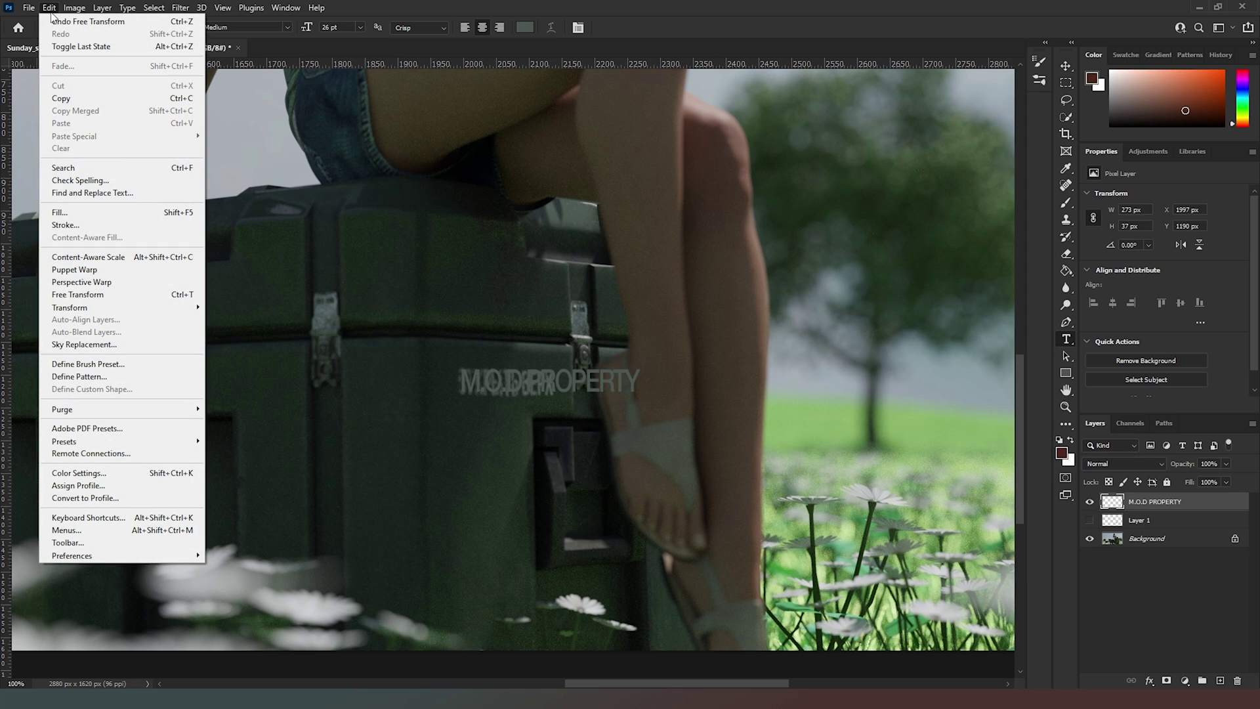
pyautogui.moveTo(102, 312)
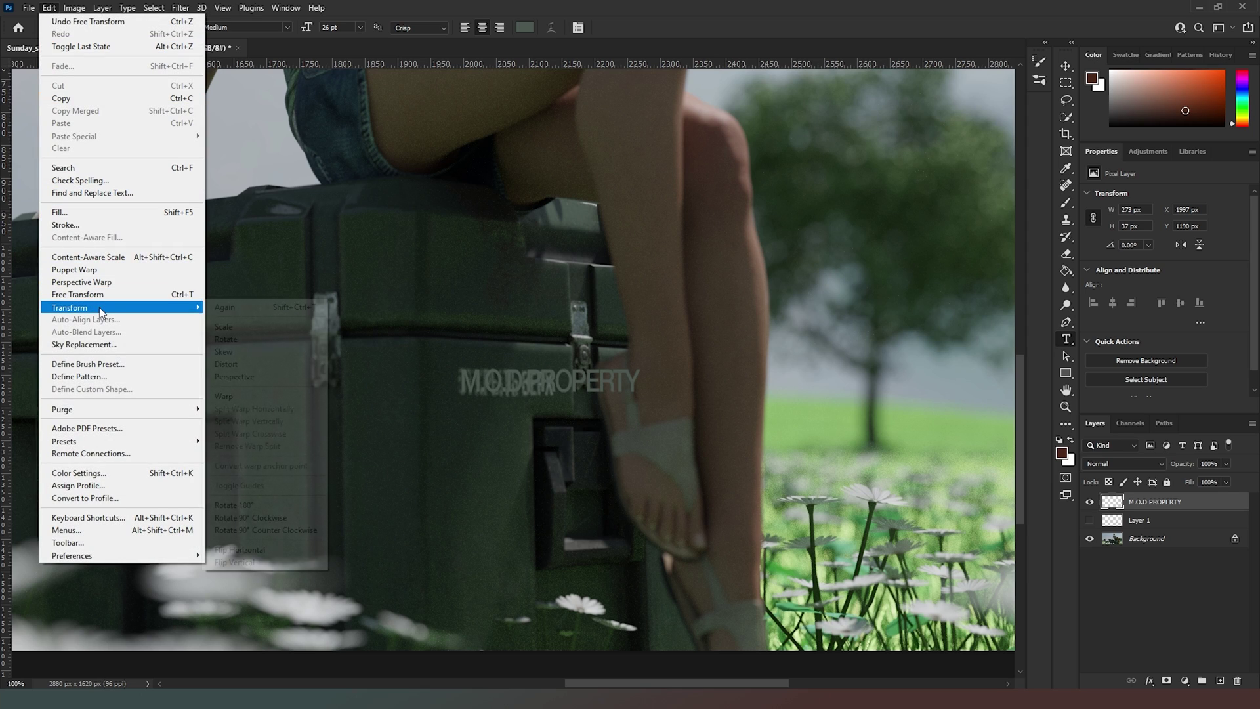
pyautogui.click(262, 375)
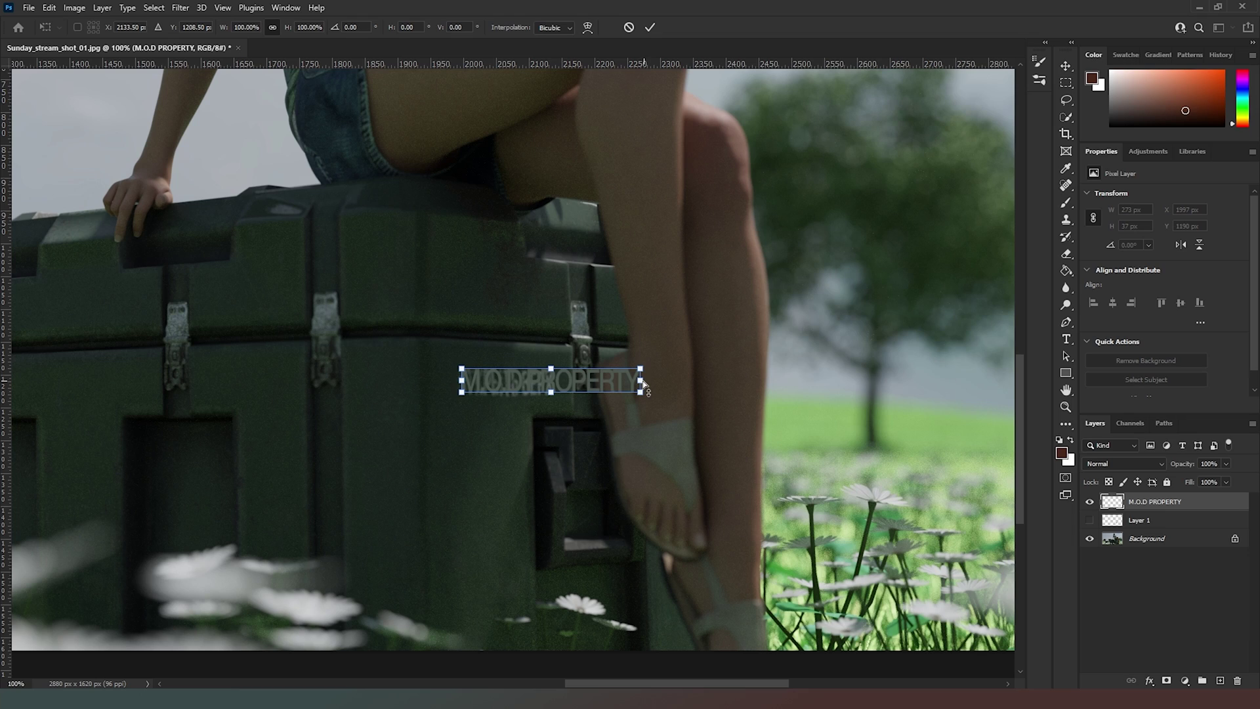
pyautogui.moveTo(640, 380)
pyautogui.mouseDown()
pyautogui.moveTo(646, 372)
pyautogui.moveTo(645, 393)
pyautogui.mouseUp()
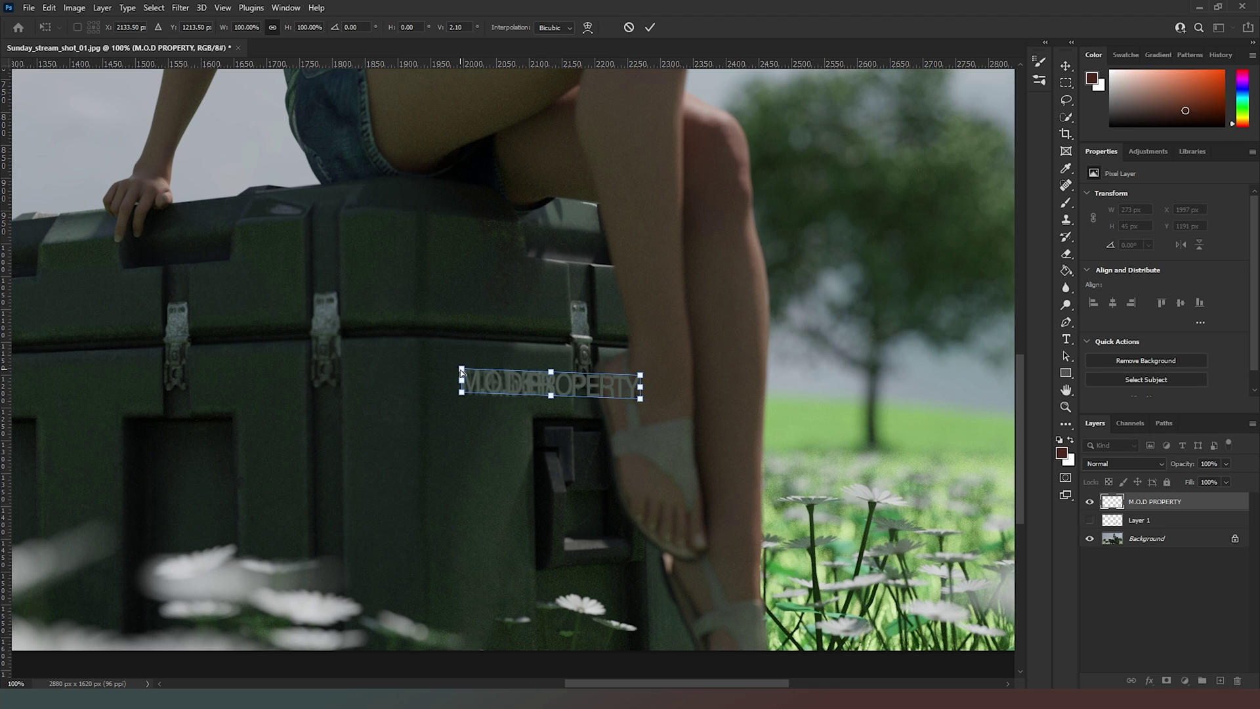
pyautogui.moveTo(462, 369); pyautogui.dragTo(463, 366)
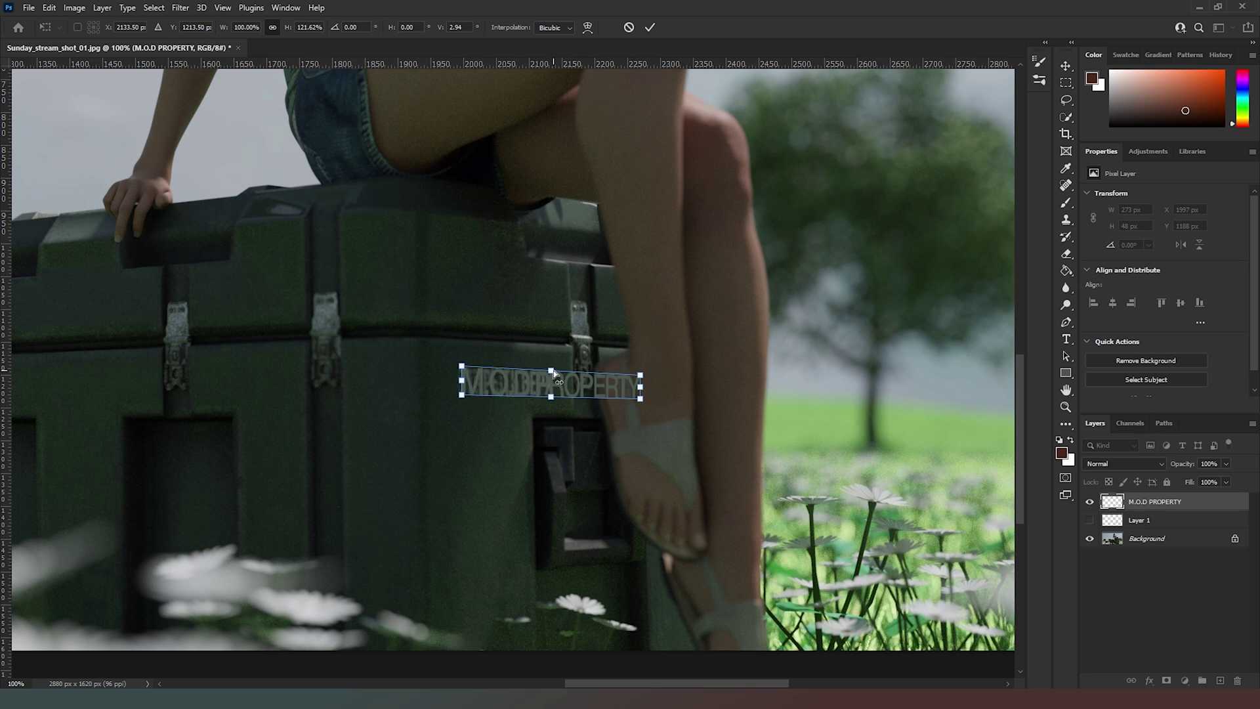
pyautogui.moveTo(553, 374); pyautogui.dragTo(554, 374)
pyautogui.press('Return')
pyautogui.hotkey('ctrl', 't')
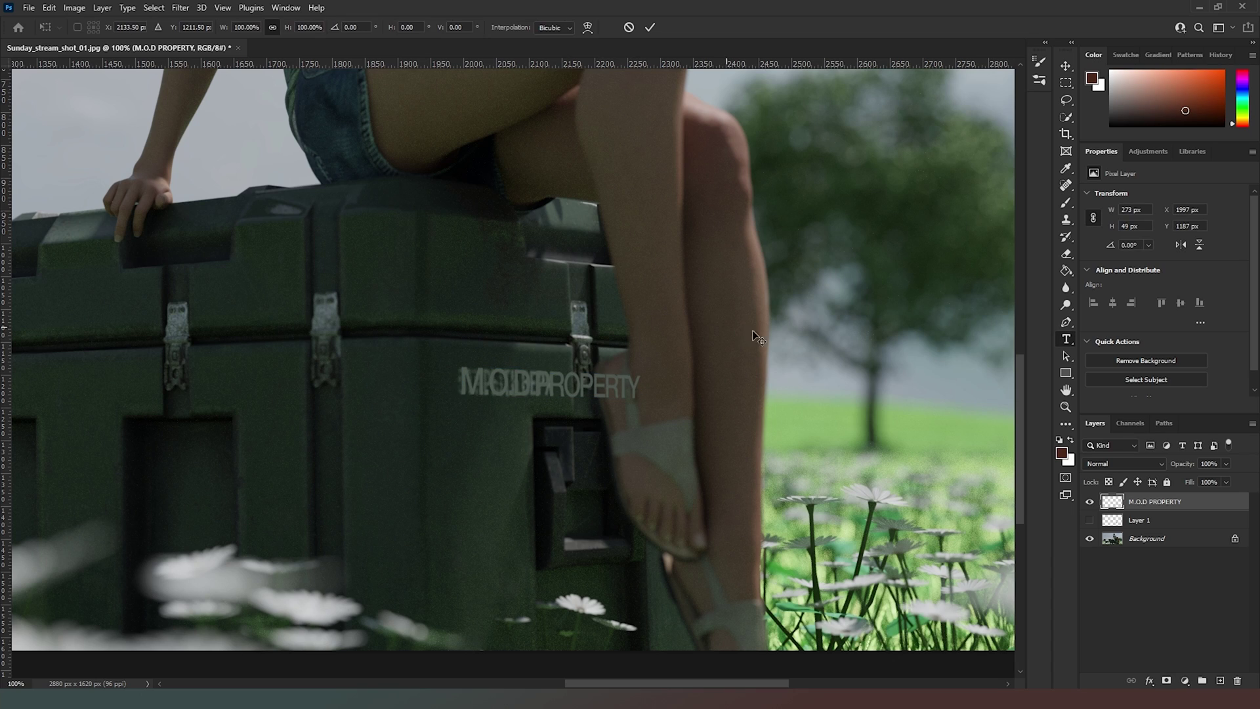
pyautogui.moveTo(641, 387); pyautogui.dragTo(541, 384)
# Apply the resize and make Layer 1 visible again.
pyautogui.press('Return')
pyautogui.press('t')
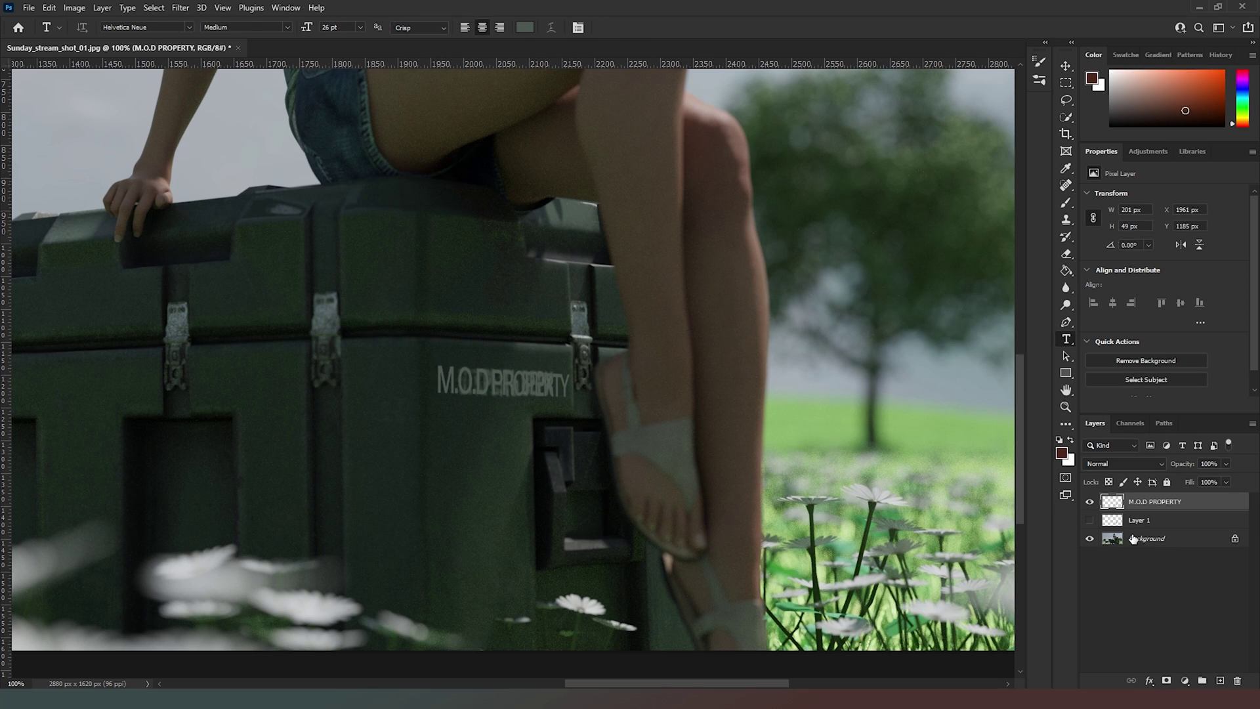
pyautogui.click(1090, 520)
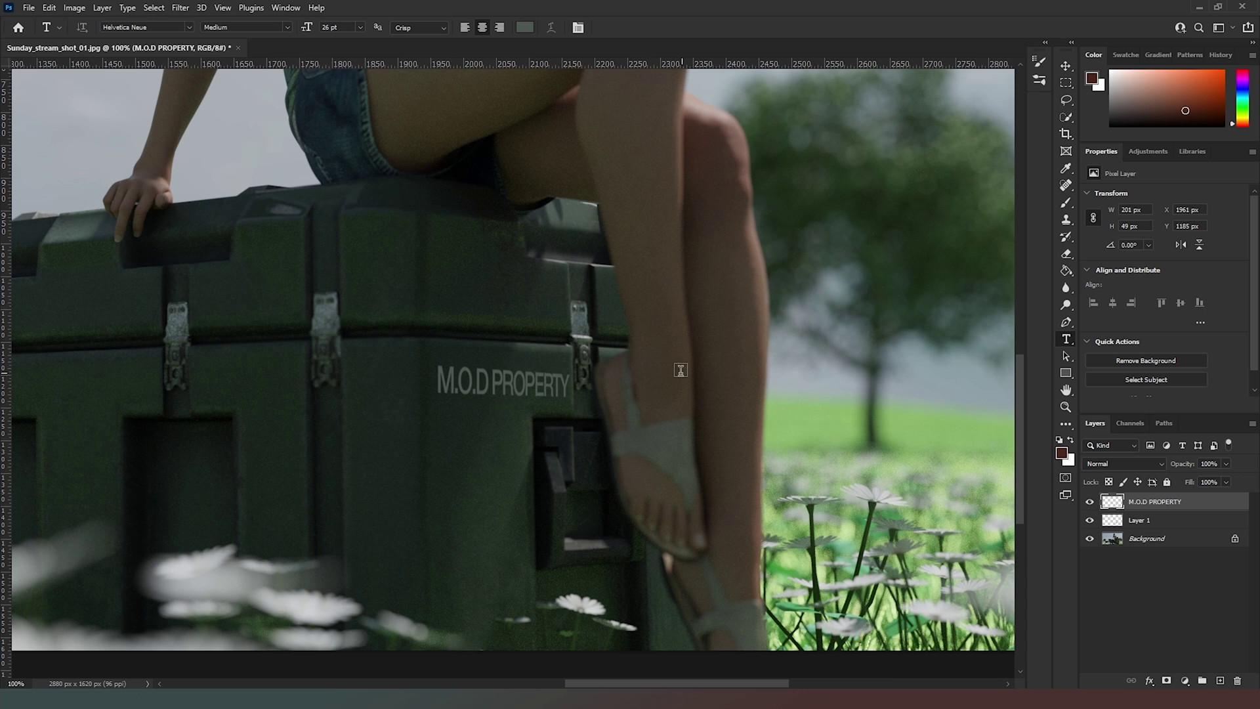
# Rotate the label about -2.3° so it follows the crate.
pyautogui.click(49, 8)
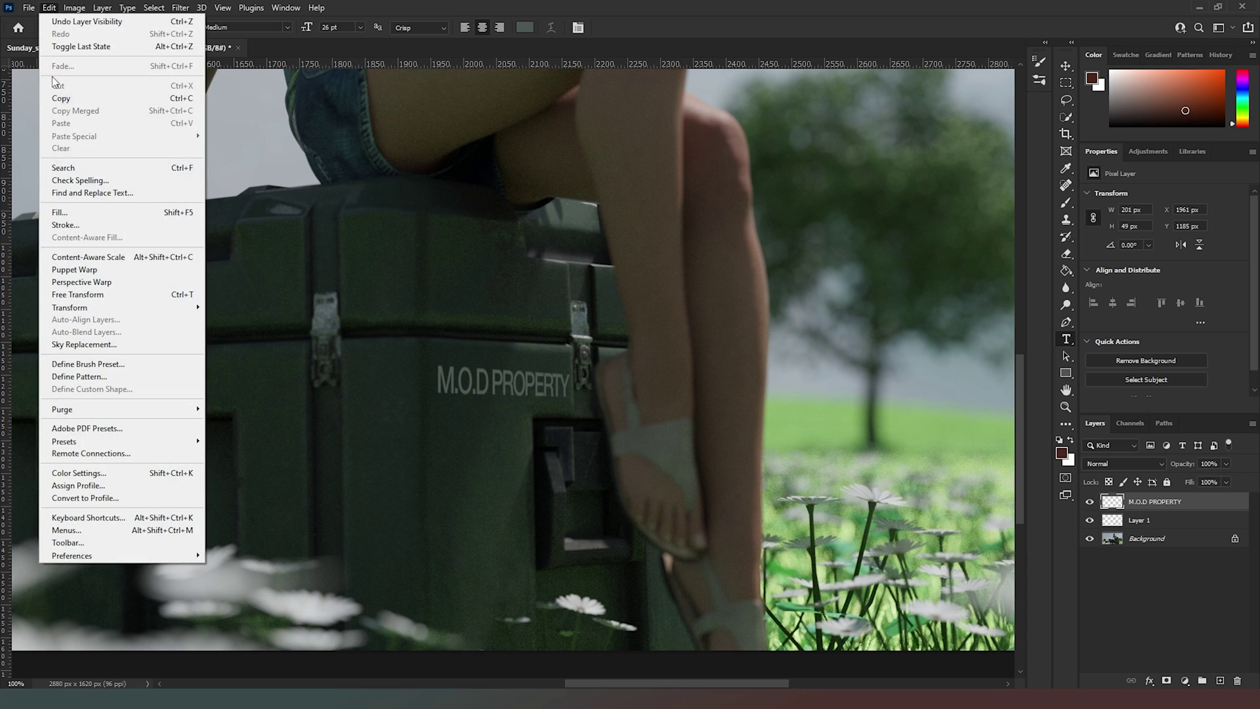
pyautogui.click(92, 294)
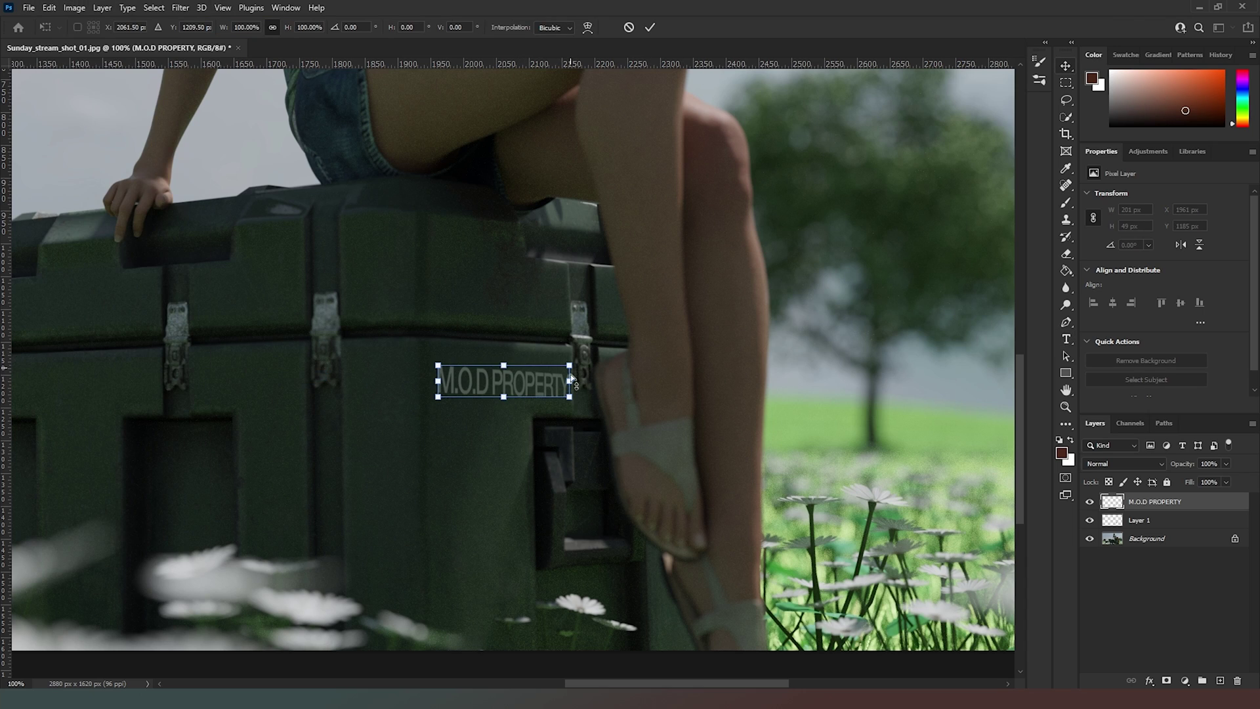
pyautogui.moveTo(569, 387); pyautogui.dragTo(570, 380)
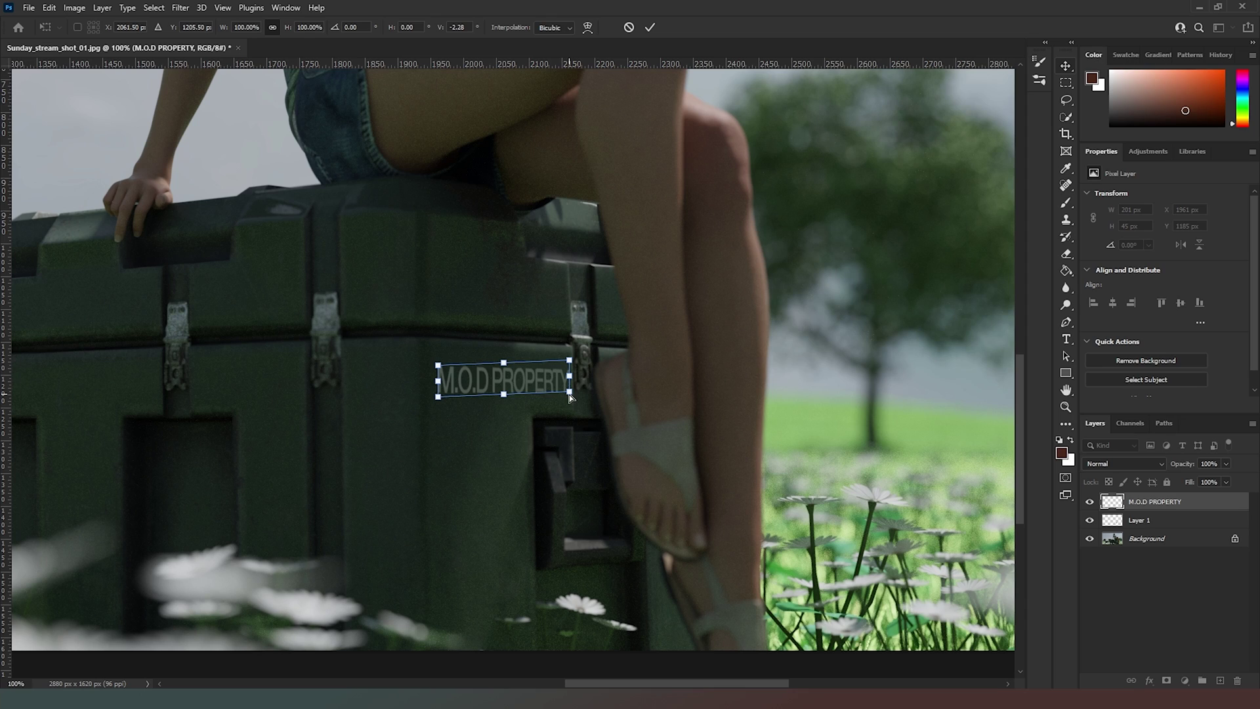
pyautogui.press('Return')
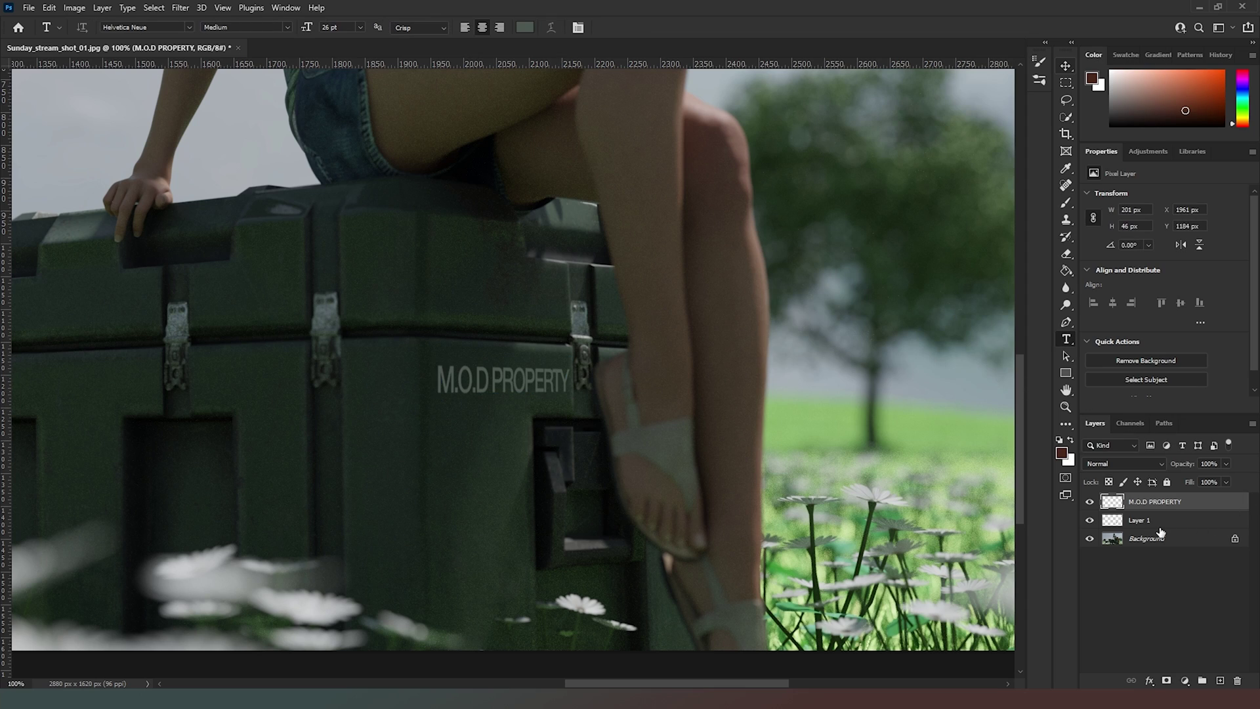
# Try Color Dodge blending, then soften the label with a 1-pixel Gaussian blur.
pyautogui.click(1157, 465)
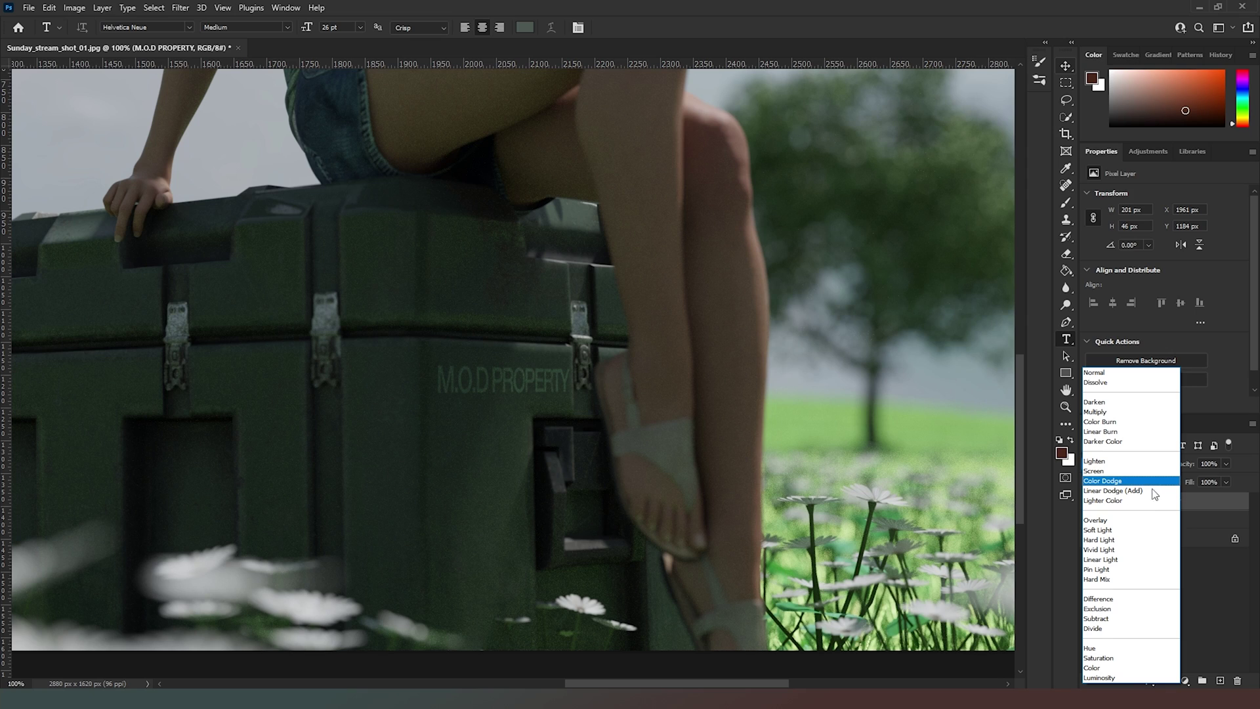
pyautogui.click(1129, 481)
pyautogui.click(180, 7)
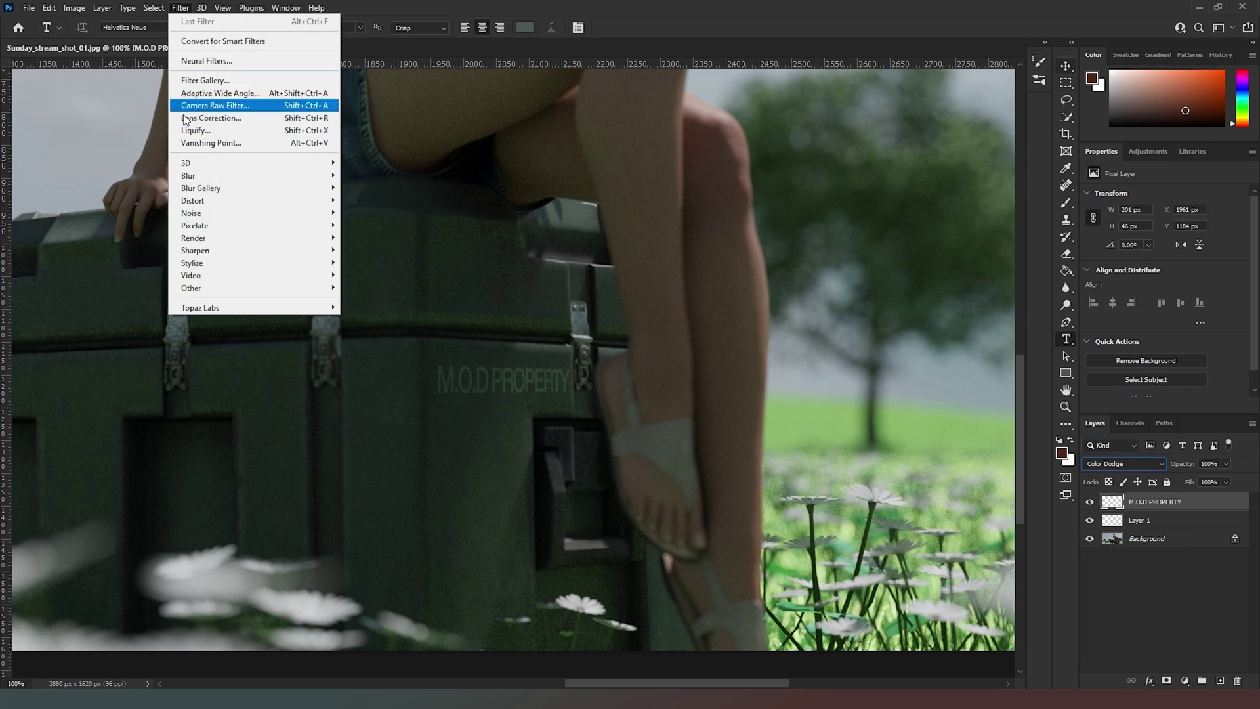
pyautogui.moveTo(221, 177)
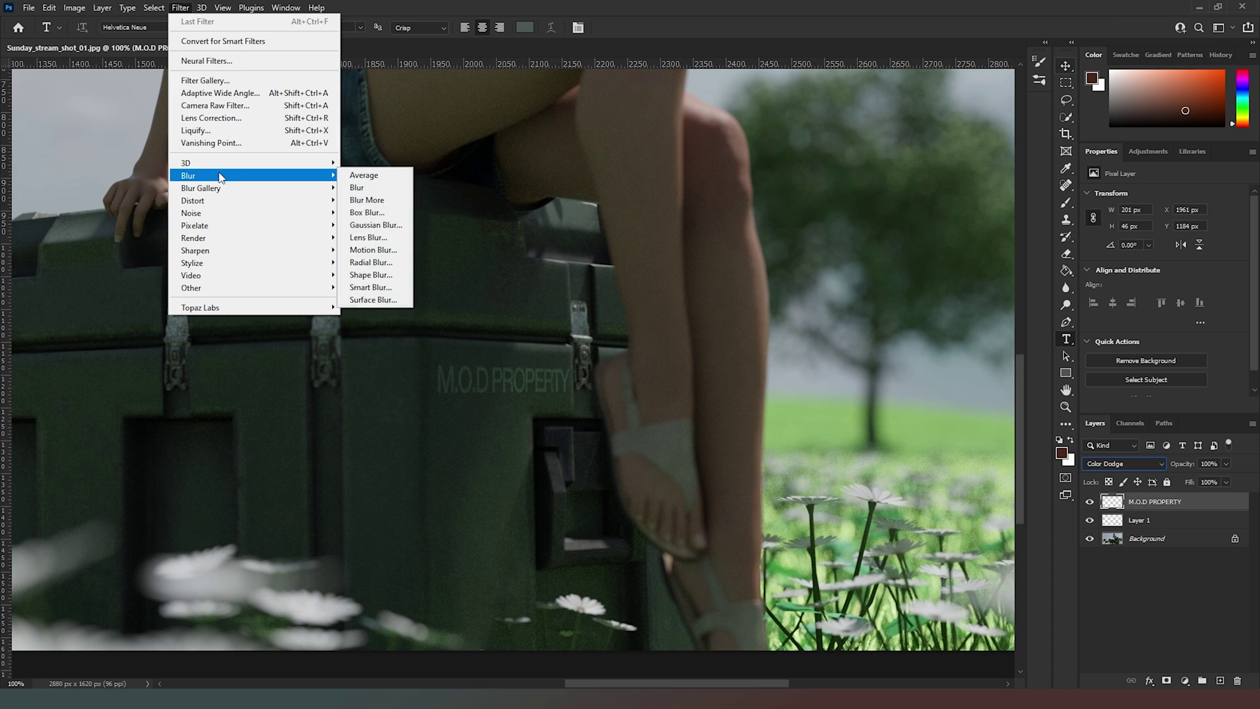
pyautogui.click(376, 224)
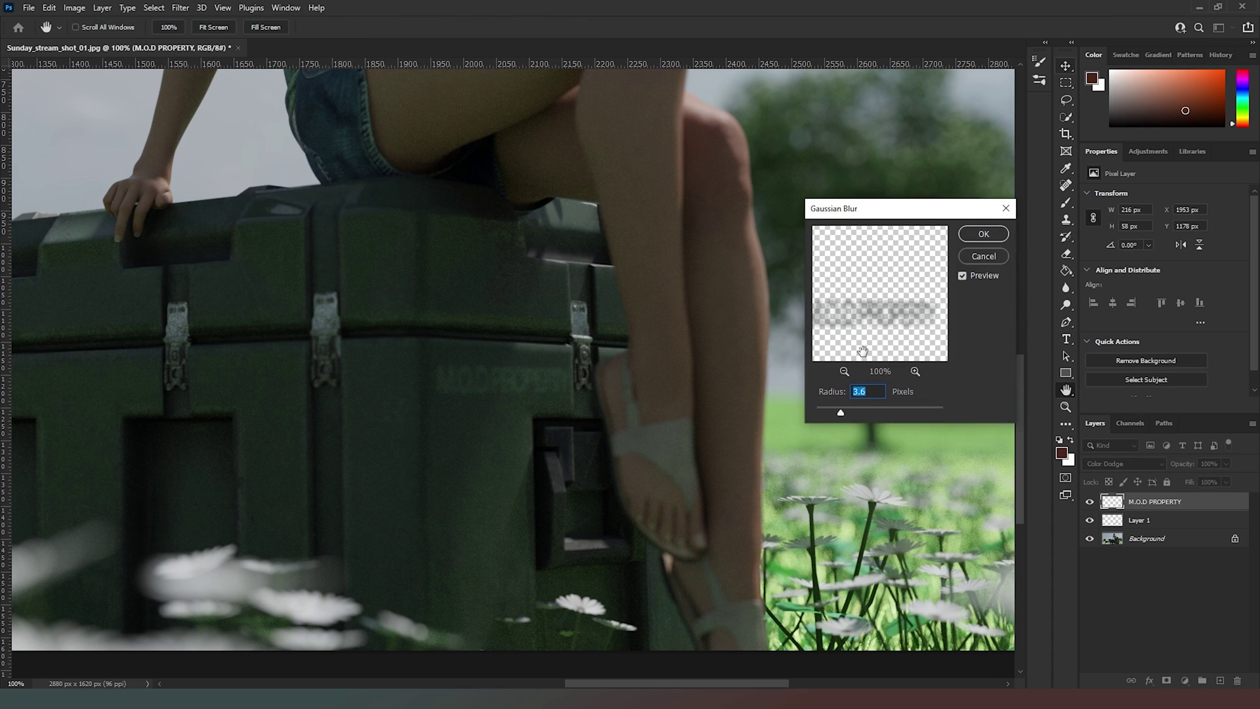
pyautogui.write('1')
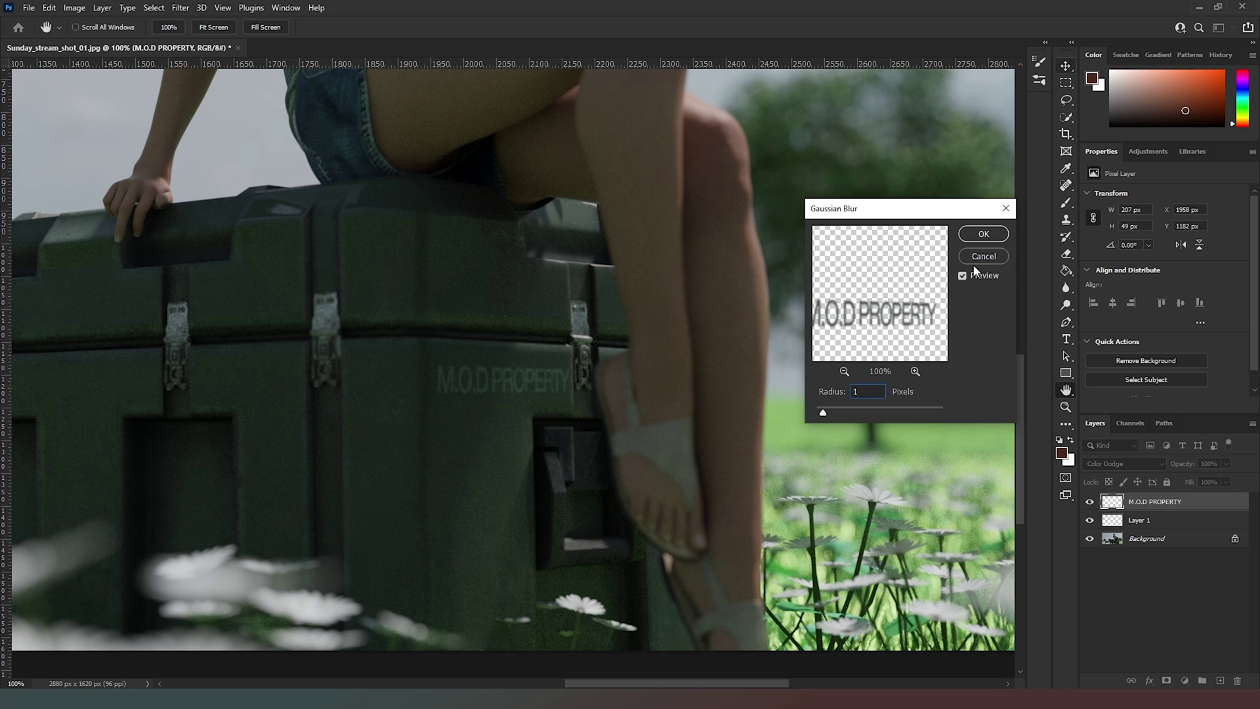
pyautogui.click(978, 237)
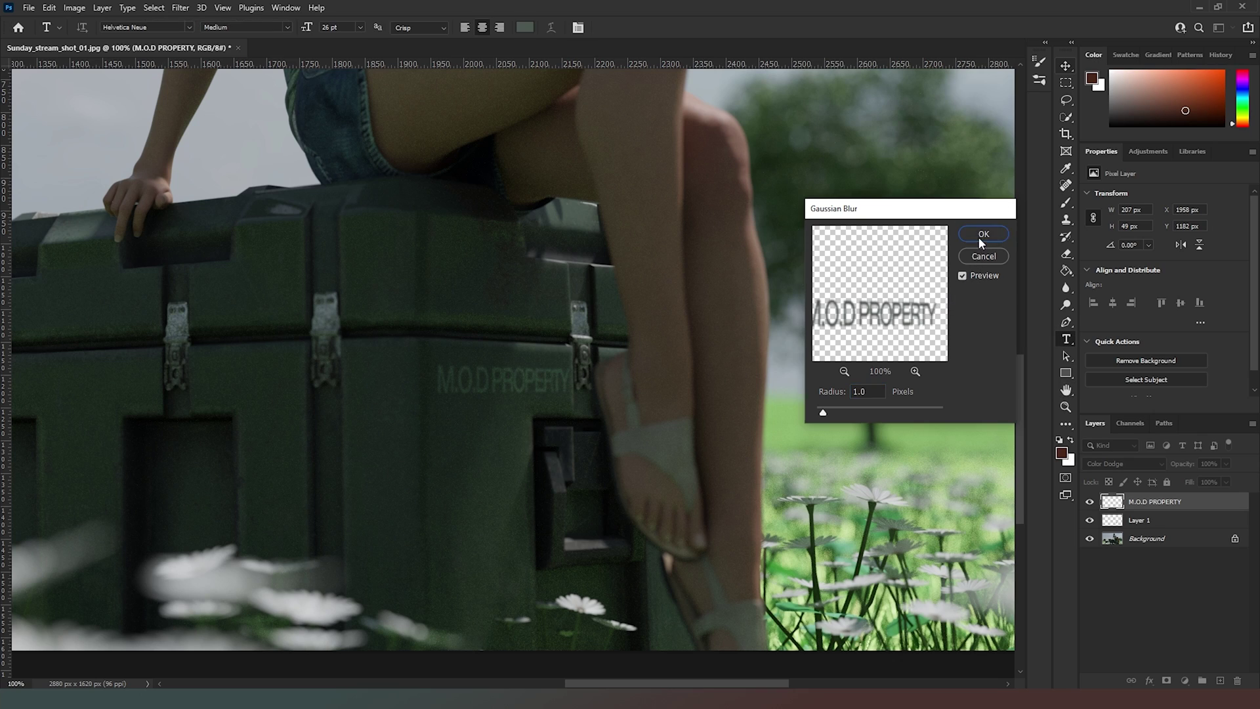
# Set the label layer to Screen blending at 54% opacity and deselect it.
pyautogui.click(1151, 463)
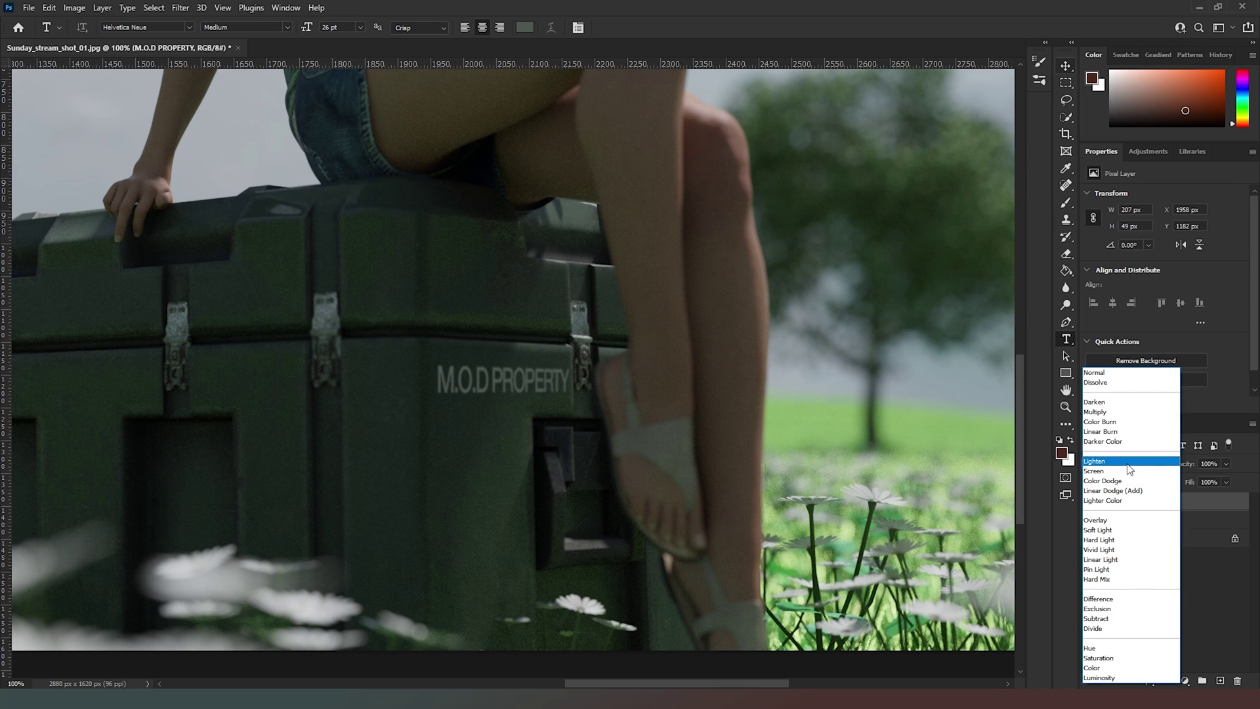
pyautogui.click(1130, 471)
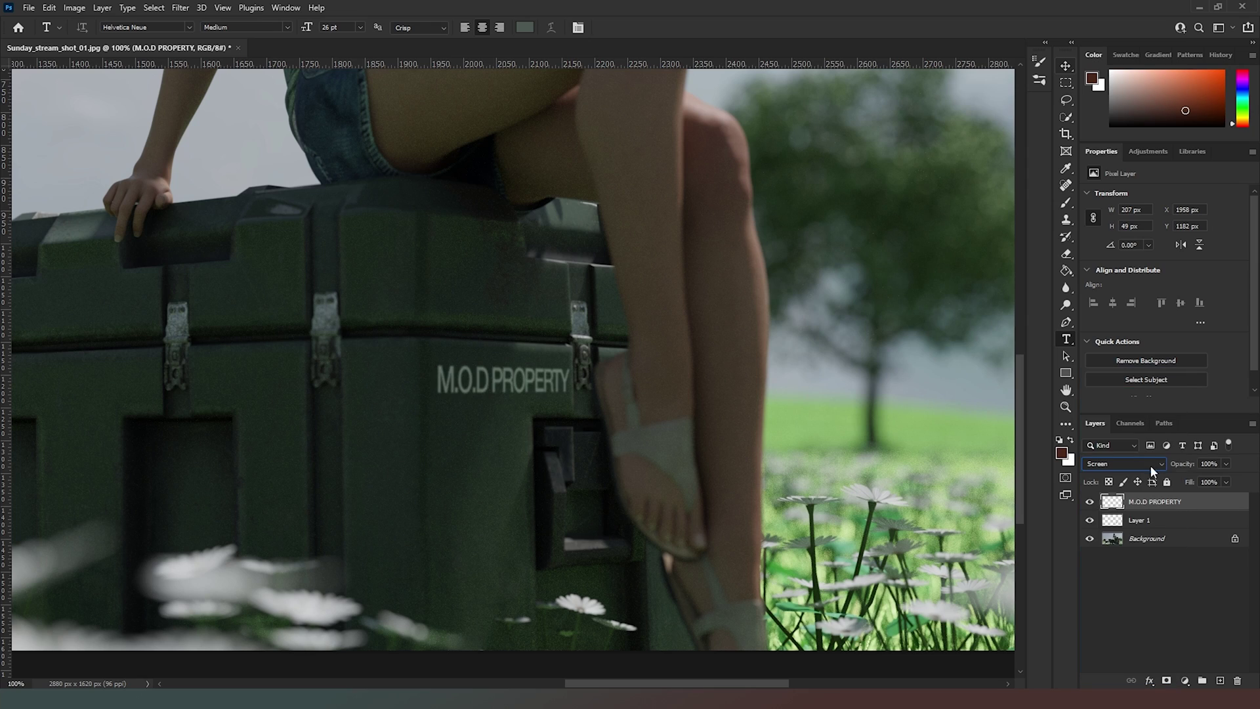
pyautogui.click(1226, 463)
pyautogui.moveTo(1207, 477); pyautogui.dragTo(1201, 481)
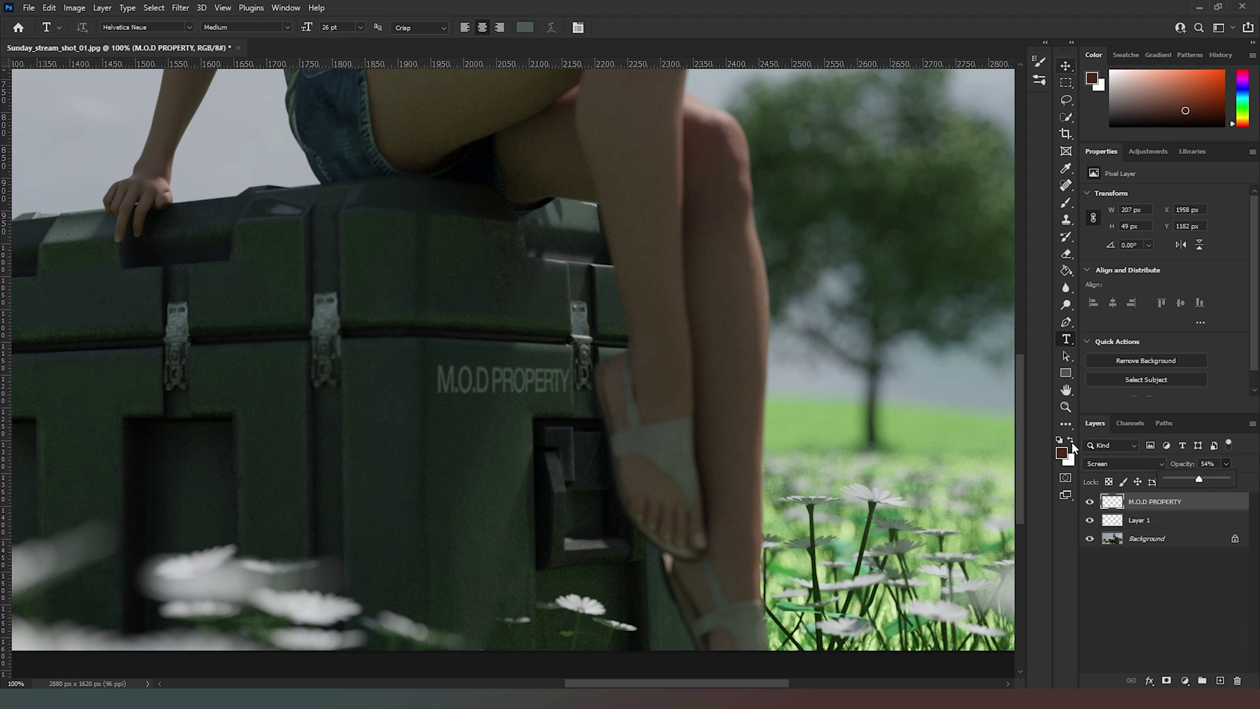
pyautogui.click(1216, 625)
# With the Move tool, nudge the M.O.D PROPERTY layer left to X 1952 px, Y 1176 px.
pyautogui.hotkey('ctrl', '0')
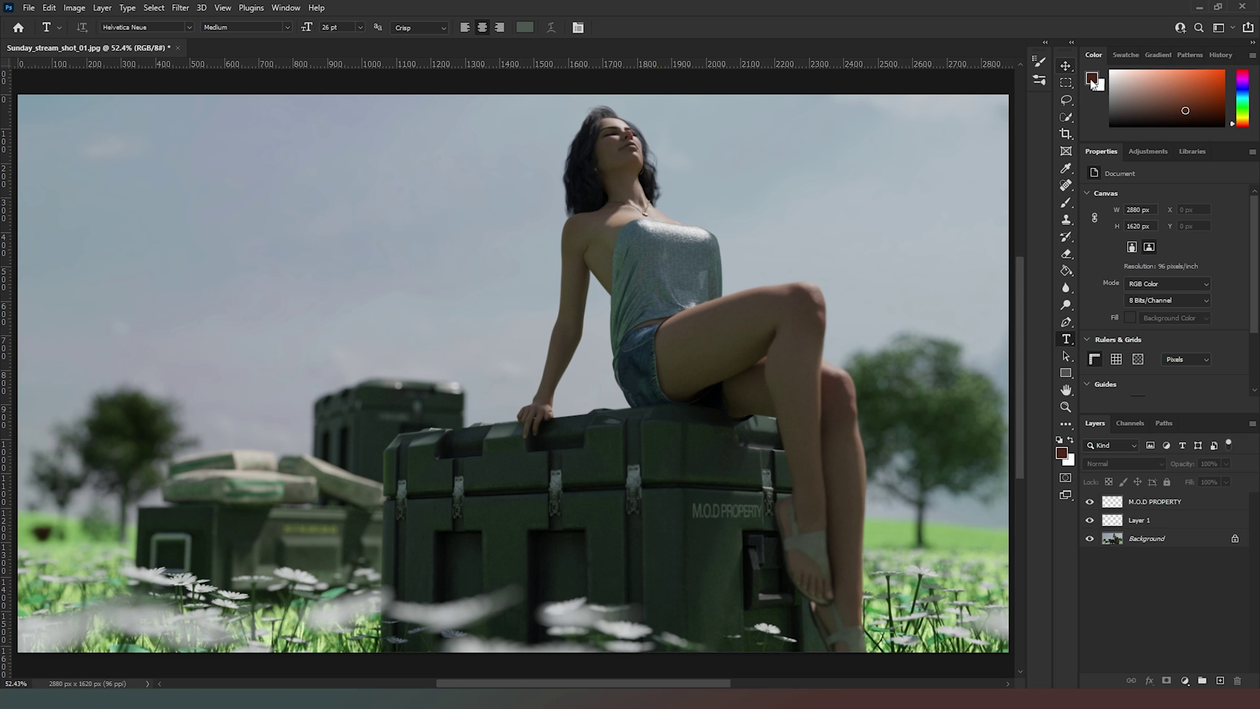
pyautogui.click(1067, 64)
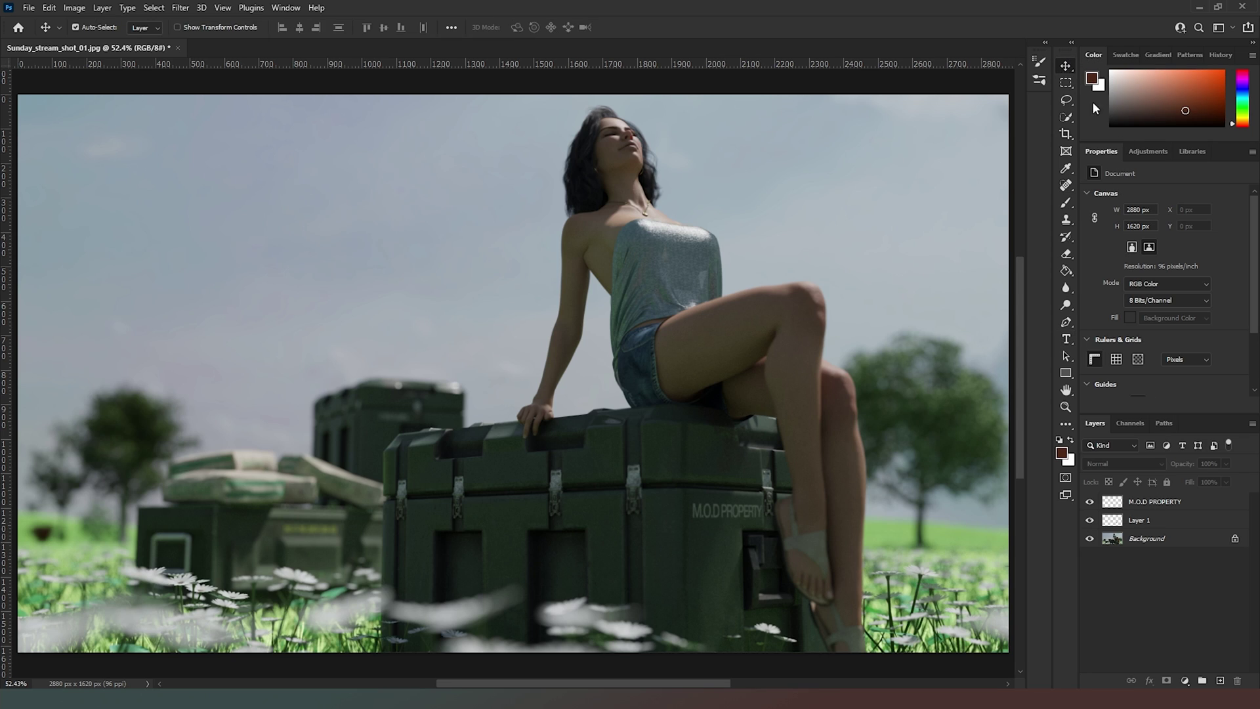
pyautogui.click(1202, 504)
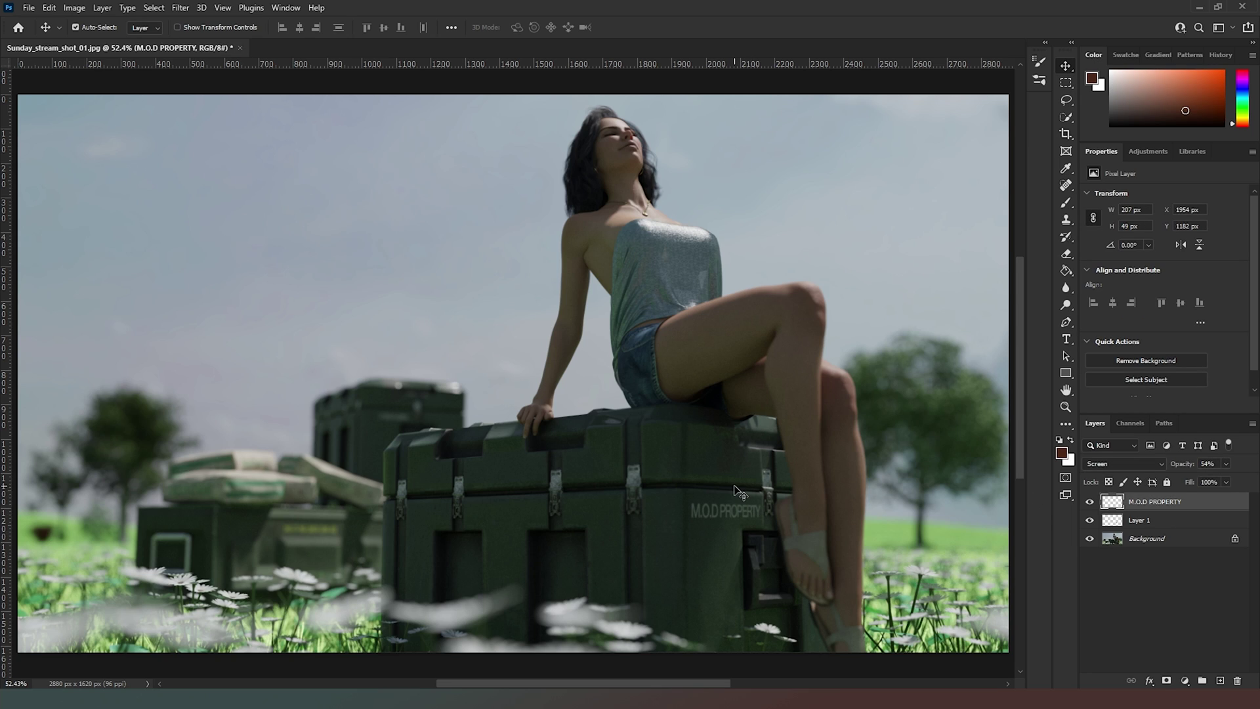
pyautogui.press('Left')
pyautogui.press('Left')
pyautogui.press('Left')
pyautogui.click(1137, 595)
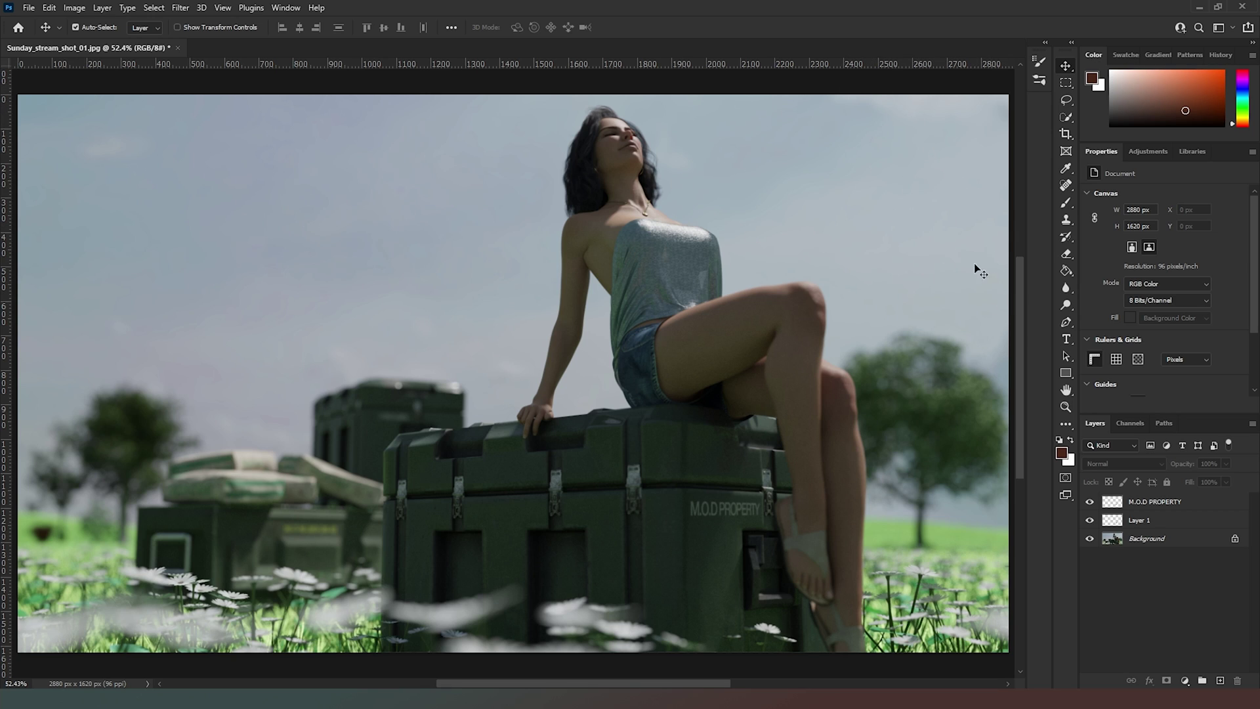
# Add a new layer and set up a white soft brush at size 600.
pyautogui.click(1219, 682)
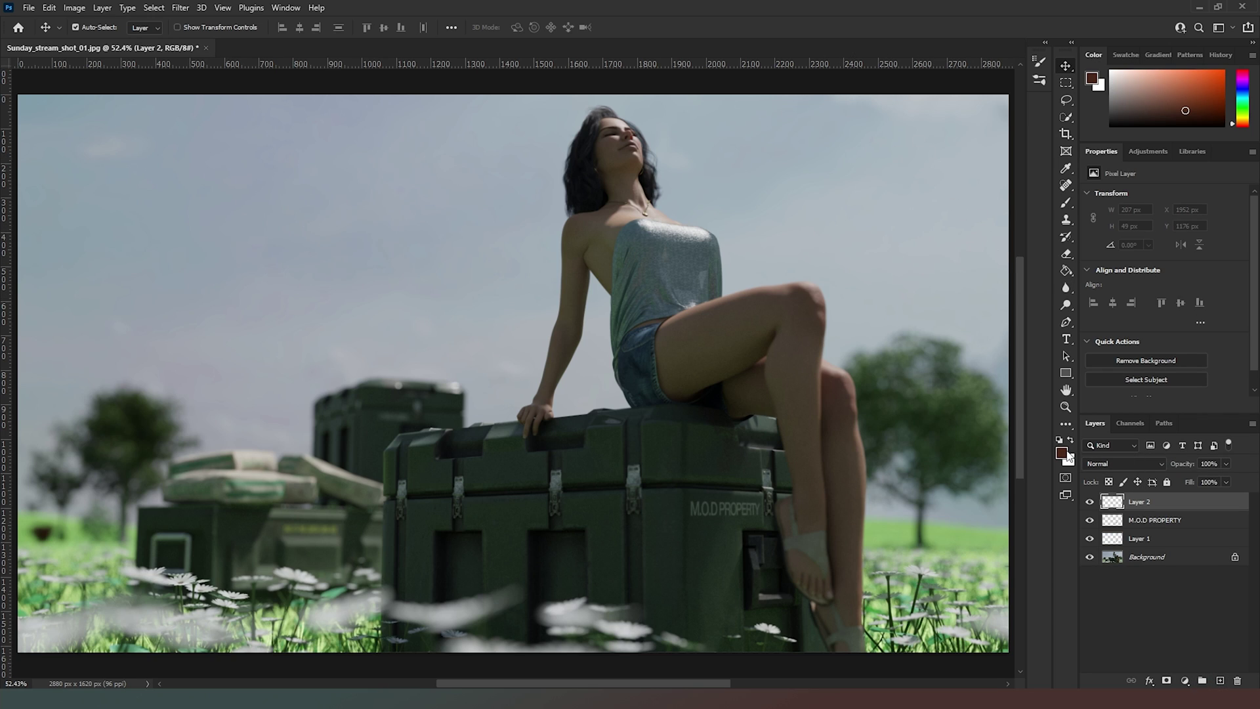
pyautogui.click(1071, 439)
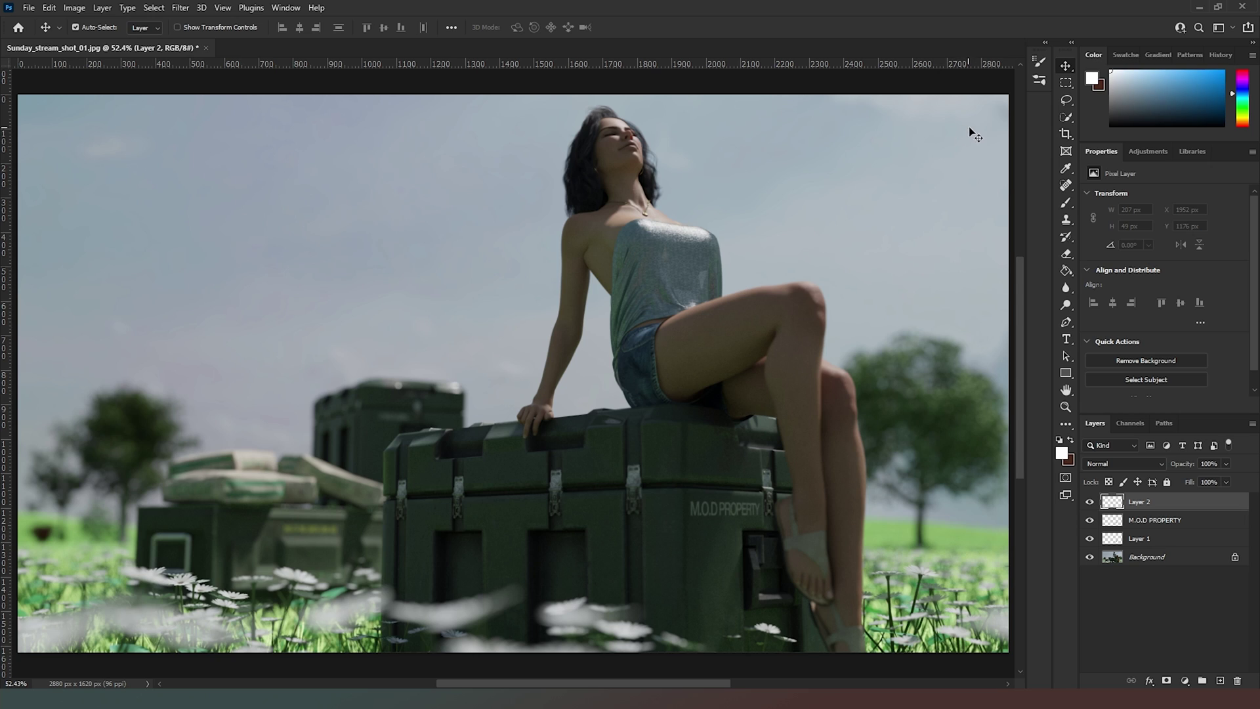
pyautogui.click(1068, 202)
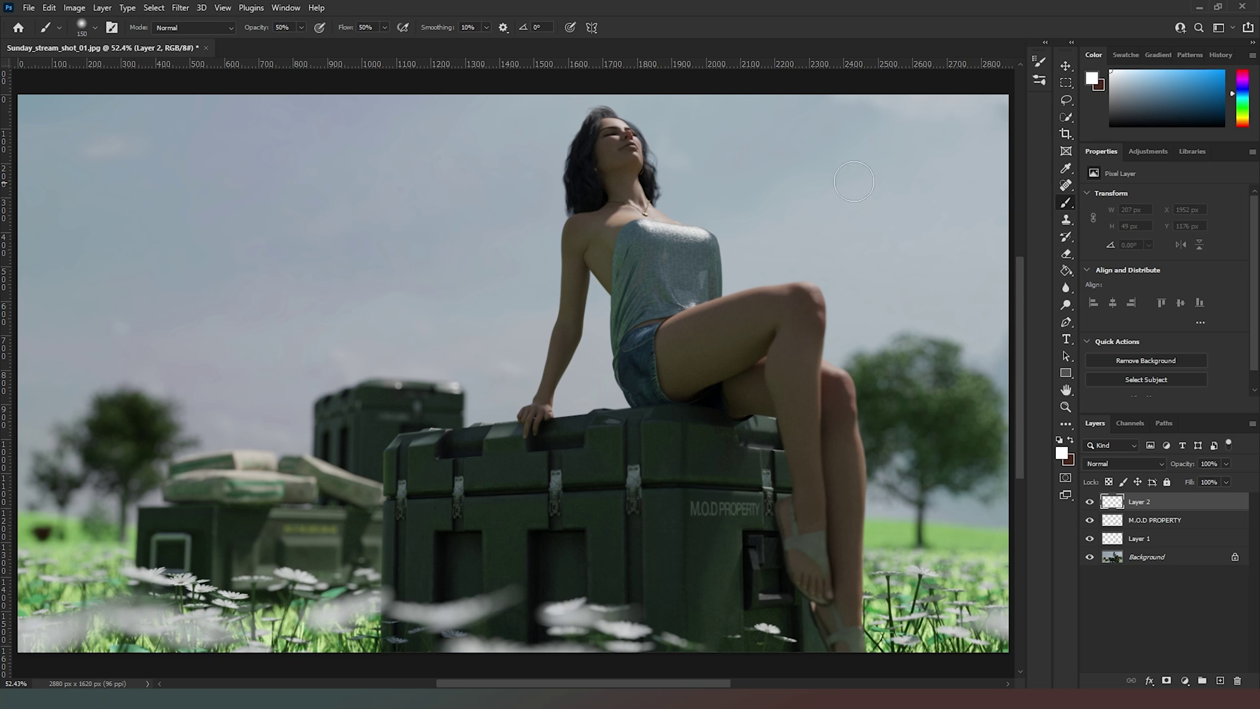
pyautogui.press(']')
pyautogui.press(']')
pyautogui.press(']')
pyautogui.press(']')
pyautogui.press(']')
pyautogui.press(']')
pyautogui.press(']')
pyautogui.press(']')
# Brush white haze over the upper-right sky and right edge, set 61% opacity, and hide the layer.
pyautogui.moveTo(929, 138)
pyautogui.mouseDown()
pyautogui.moveTo(914, 113)
pyautogui.moveTo(1057, 436)
pyautogui.moveTo(1058, 594)
pyautogui.mouseUp()
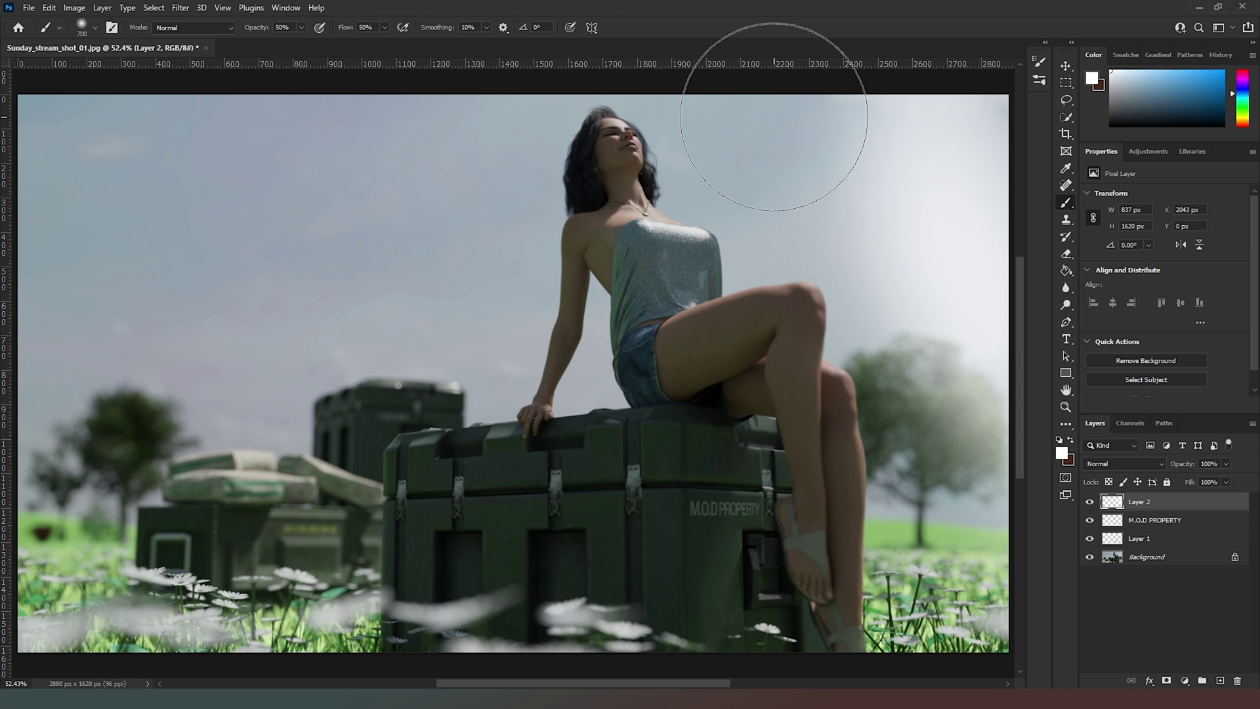
pyautogui.moveTo(765, 70)
pyautogui.mouseDown()
pyautogui.moveTo(895, 127)
pyautogui.moveTo(948, 180)
pyautogui.mouseUp()
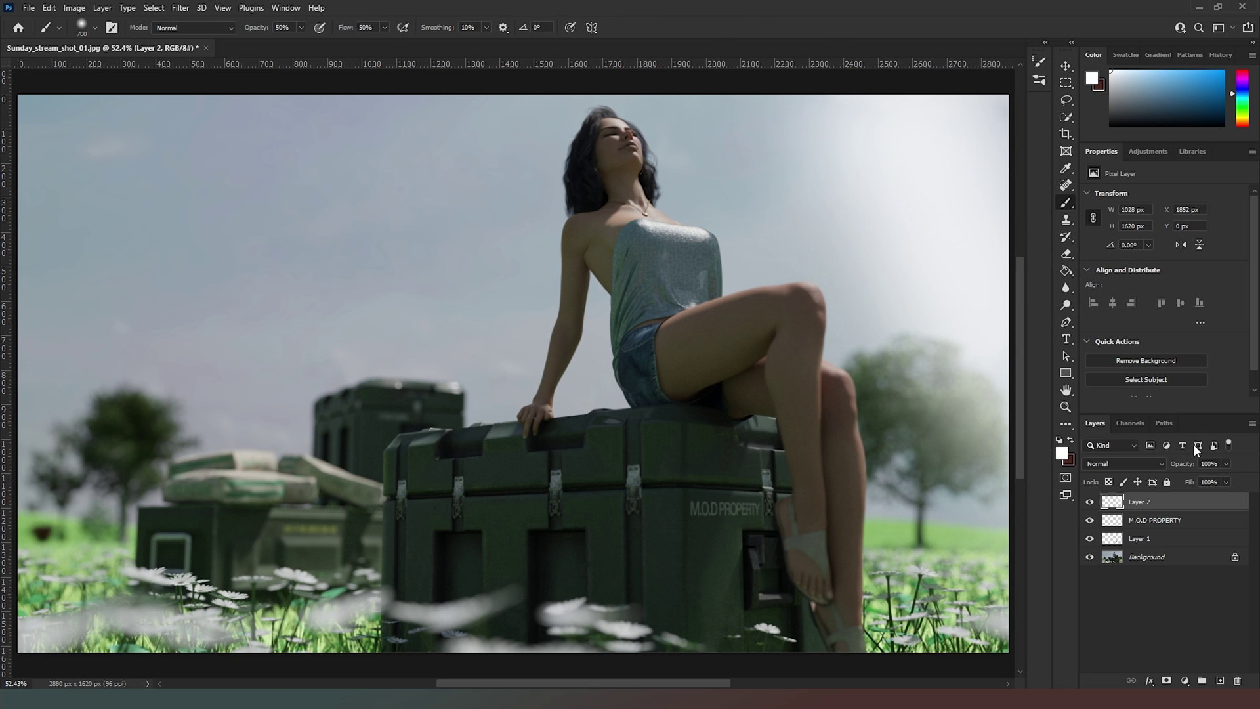
pyautogui.click(1204, 480)
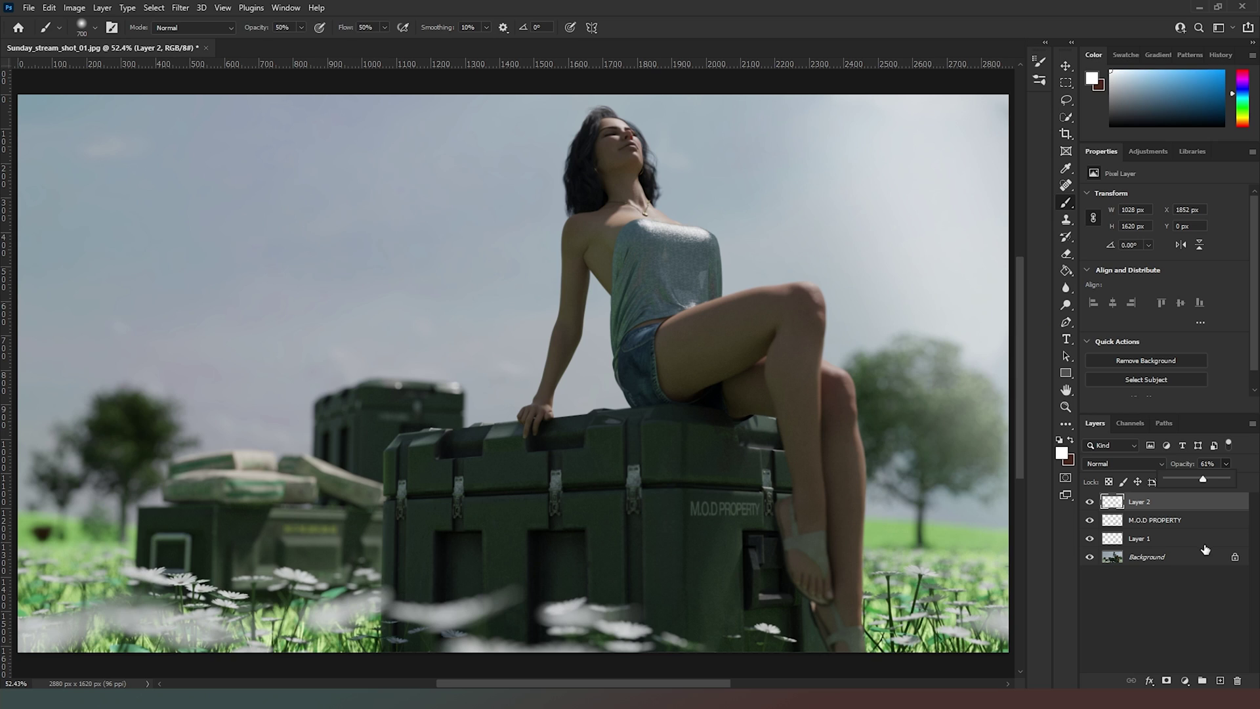
pyautogui.click(1090, 502)
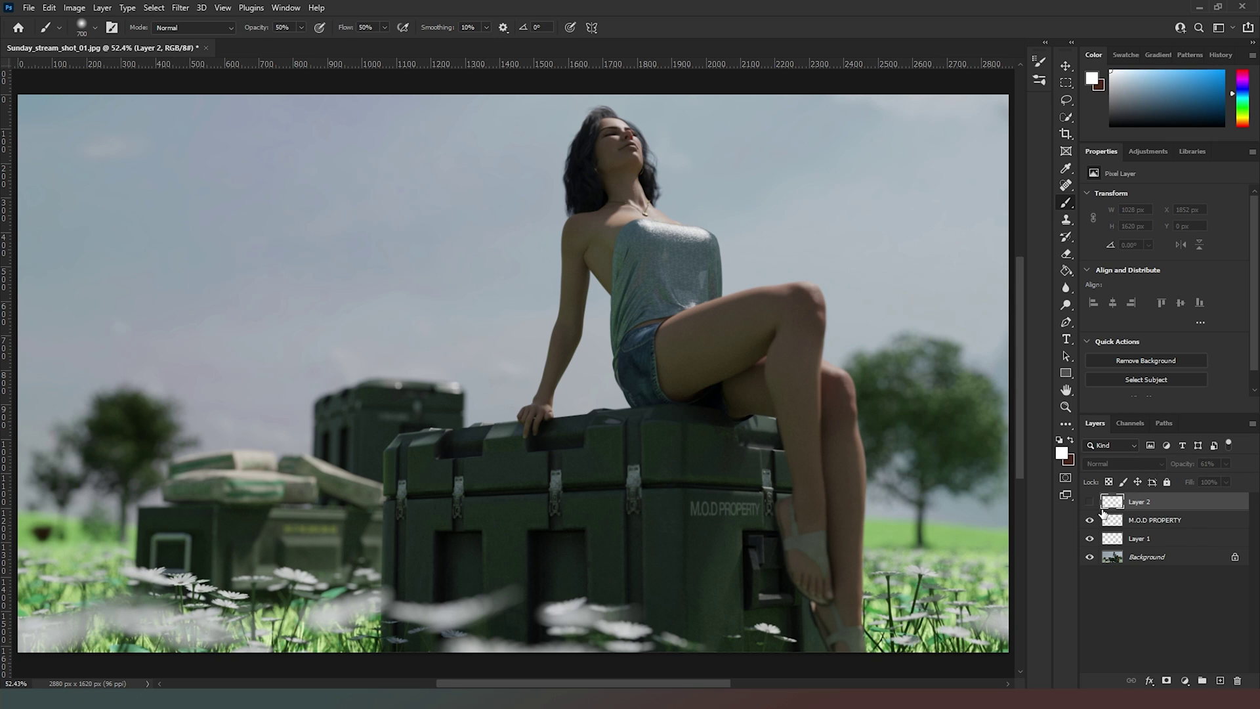
# Stamp all visible layers into Layer 3 and apply a Threshold at level 189.
pyautogui.click(1165, 520)
pyautogui.hotkey('ctrl', 'alt', 'shift', 'e')
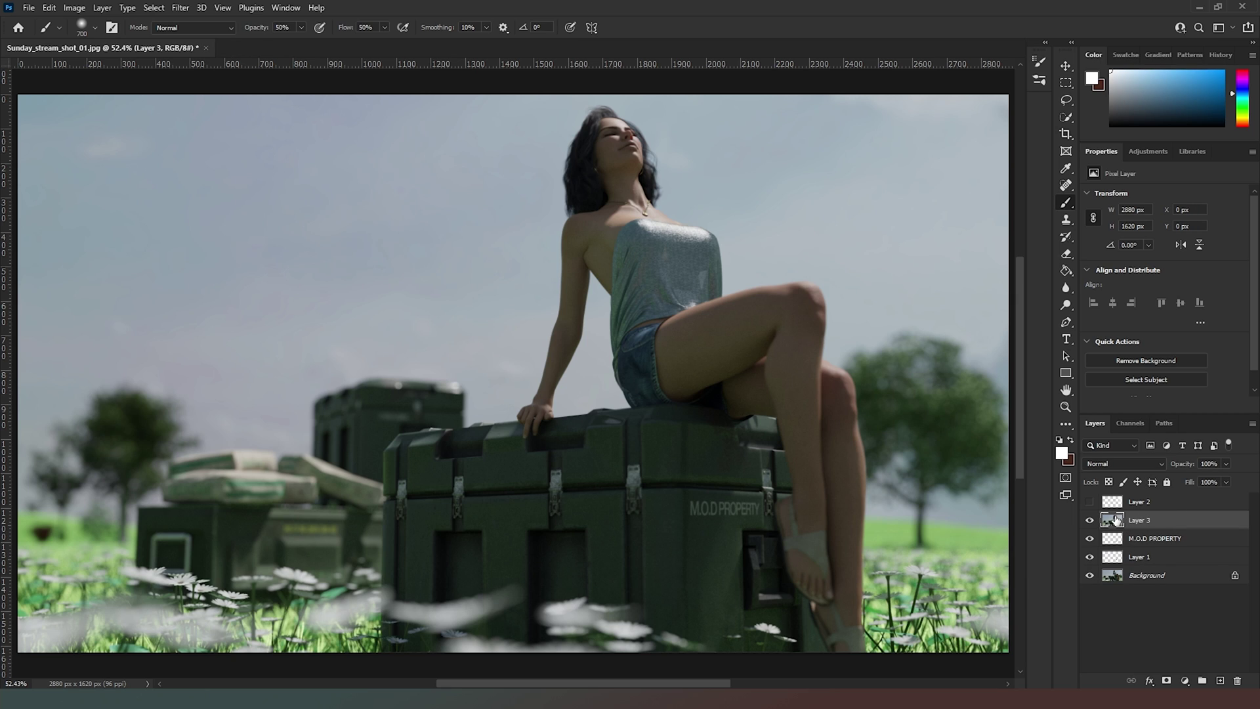
pyautogui.click(82, 7)
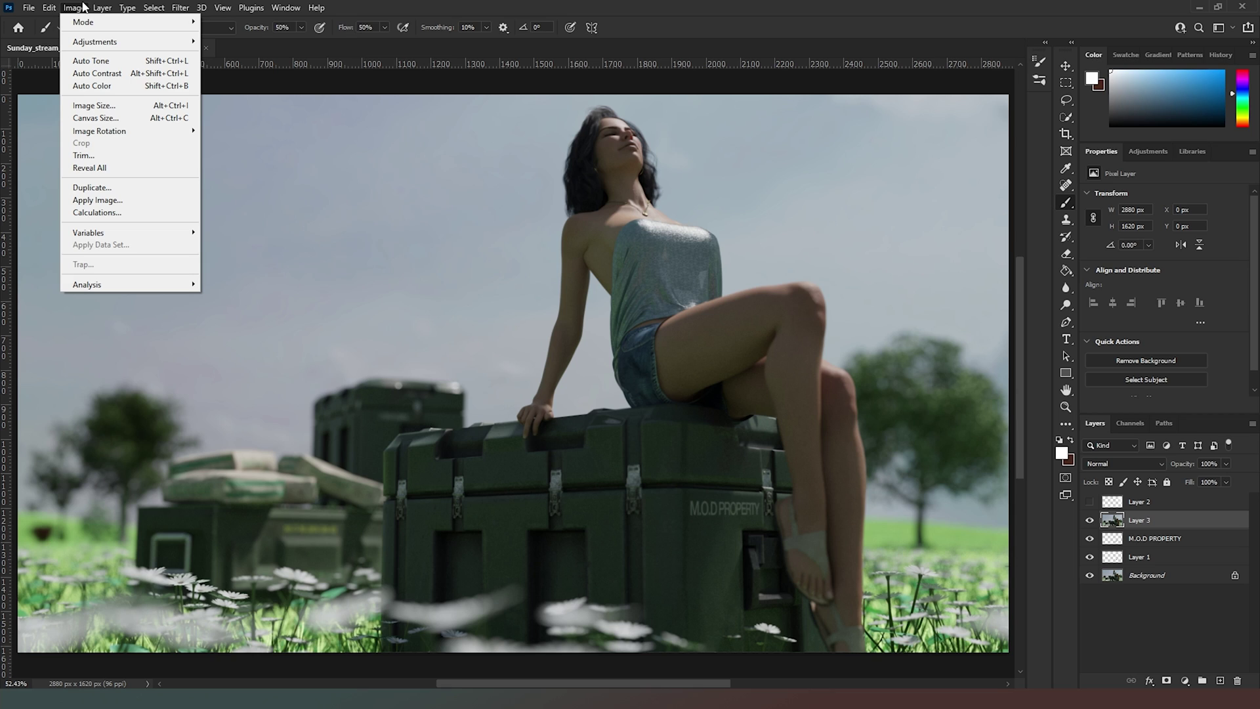
pyautogui.moveTo(98, 41)
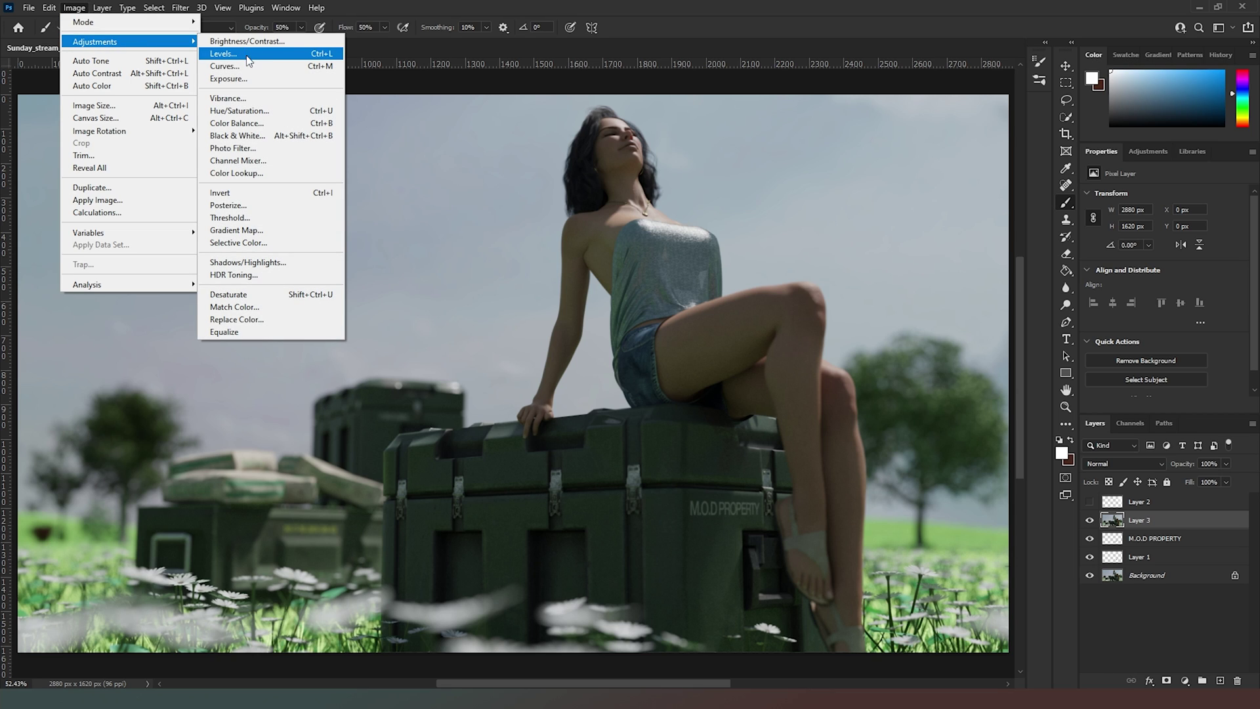
pyautogui.click(266, 222)
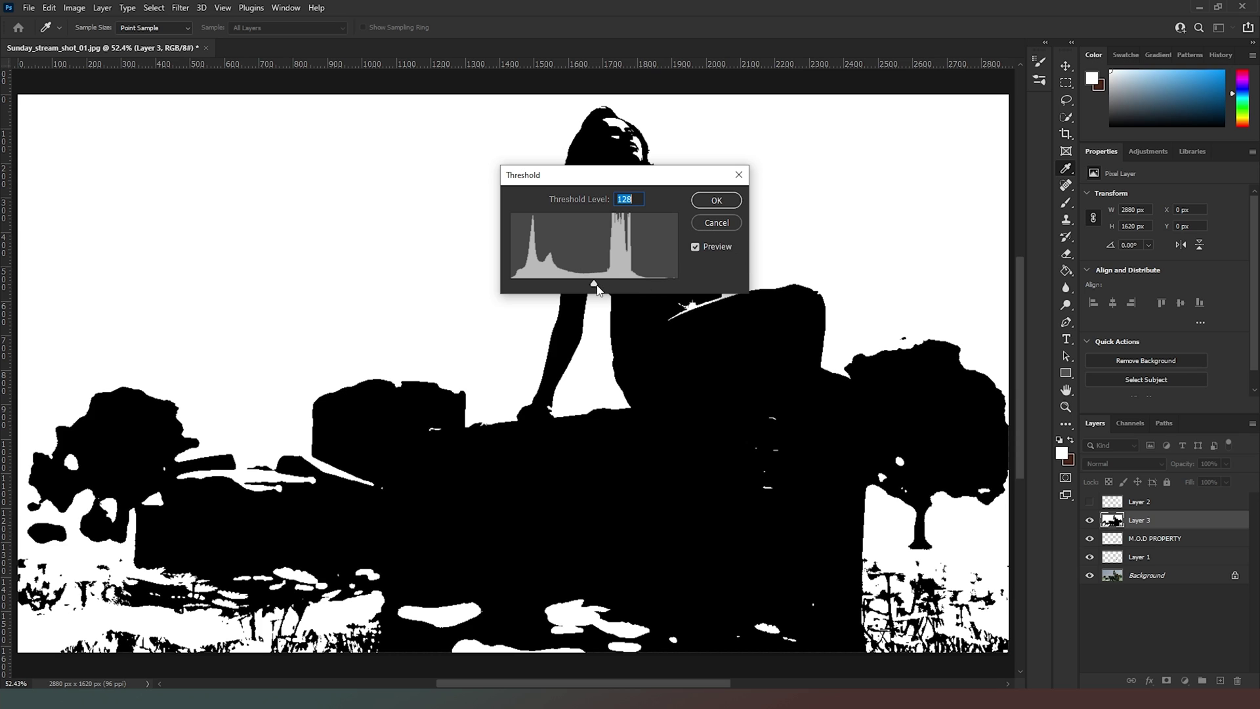
pyautogui.moveTo(598, 288); pyautogui.dragTo(636, 290)
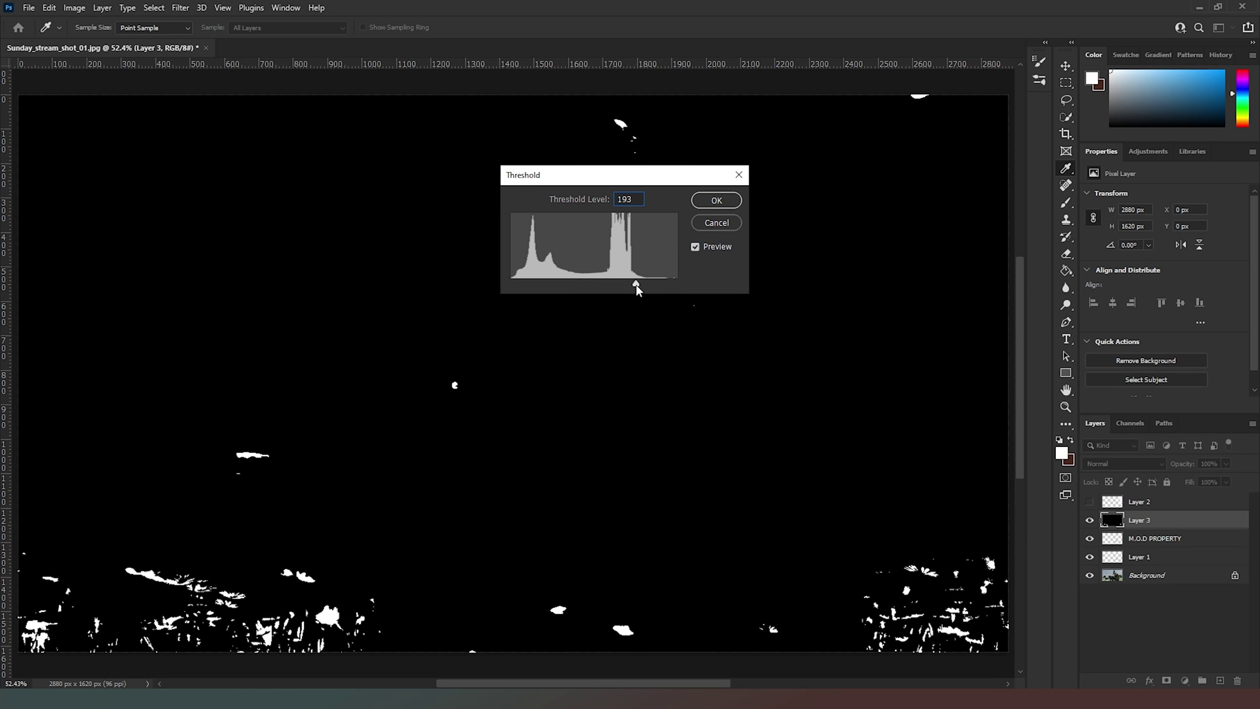
pyautogui.moveTo(636, 290); pyautogui.dragTo(634, 290)
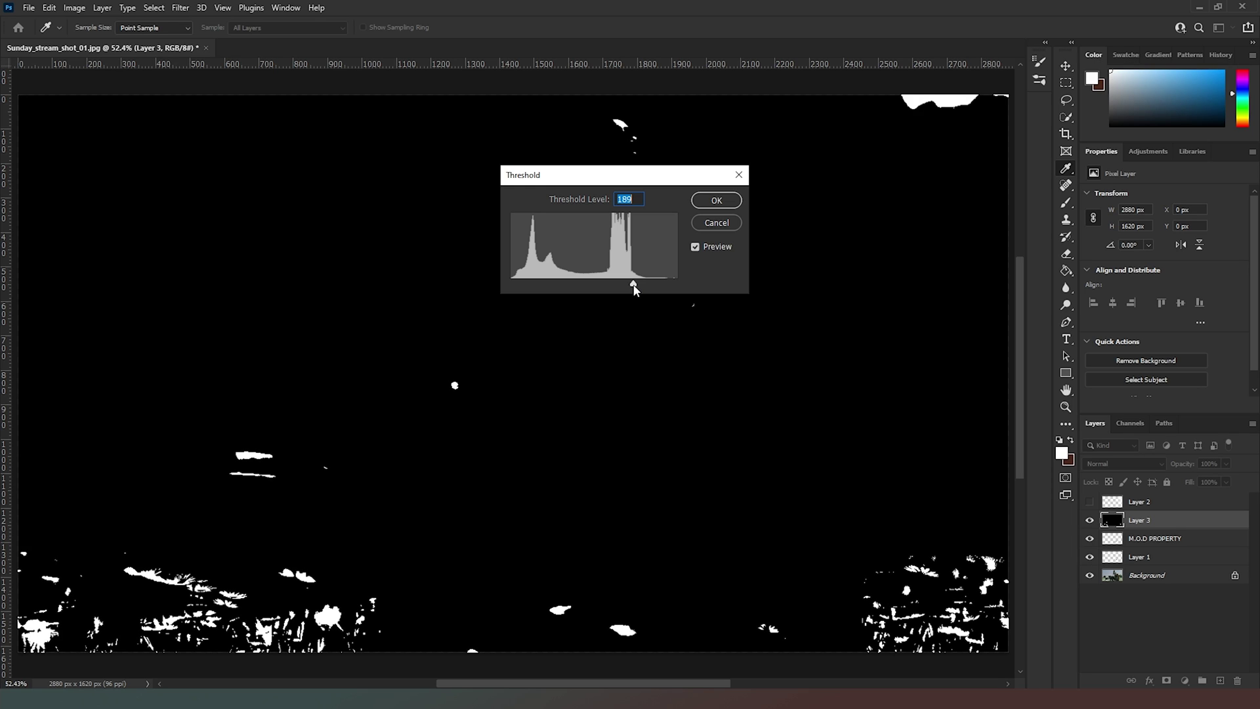
pyautogui.moveTo(687, 176); pyautogui.dragTo(464, 243)
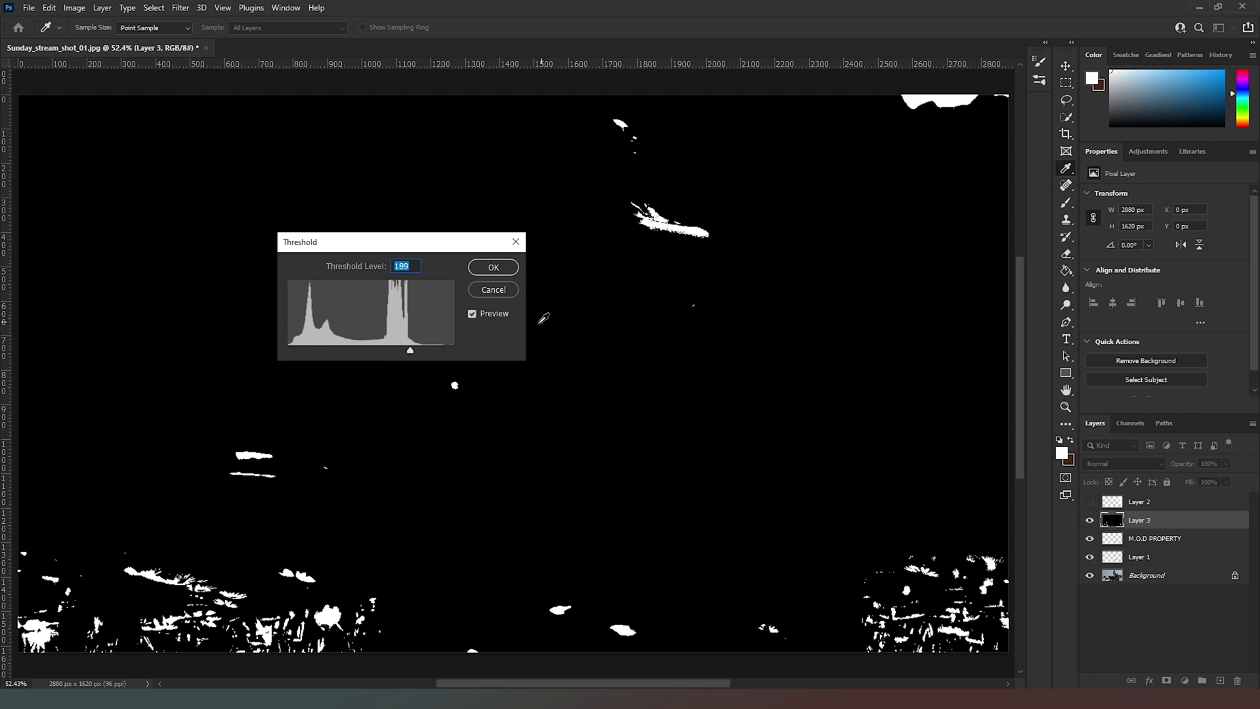
pyautogui.click(493, 268)
# Try a Box Blur on the threshold layer, then cancel it without applying.
pyautogui.press('b')
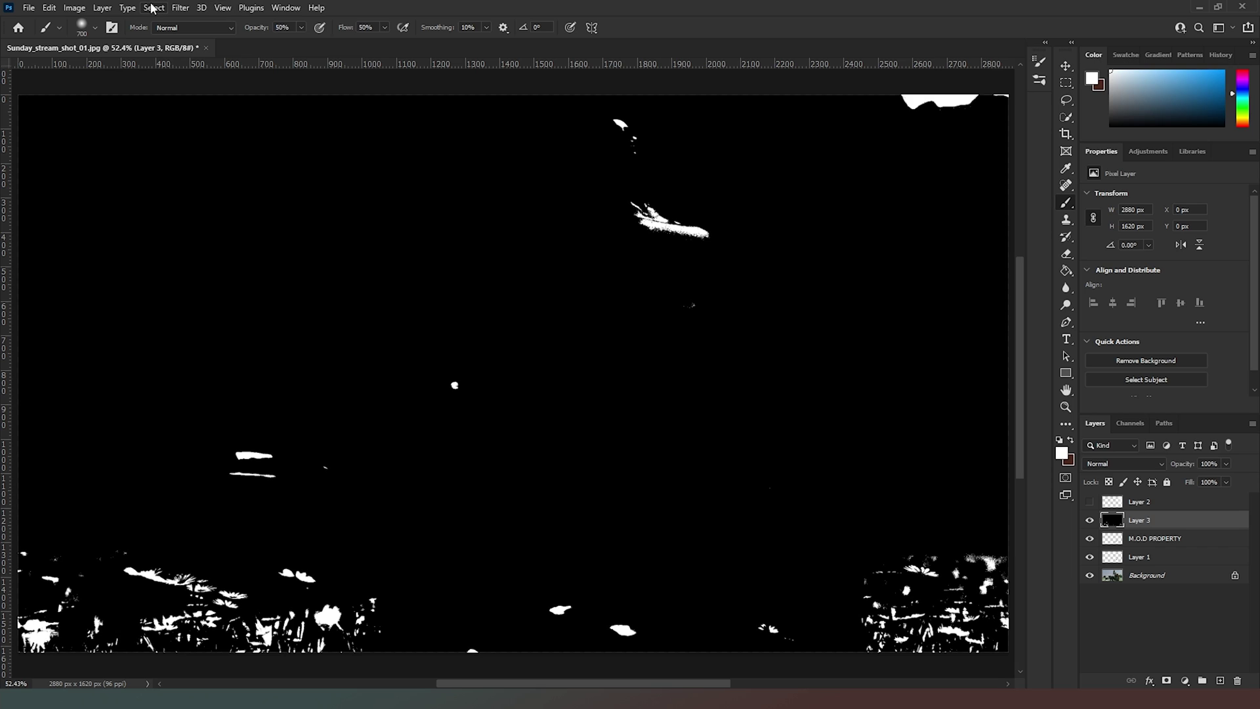
pyautogui.click(180, 8)
pyautogui.moveTo(315, 175)
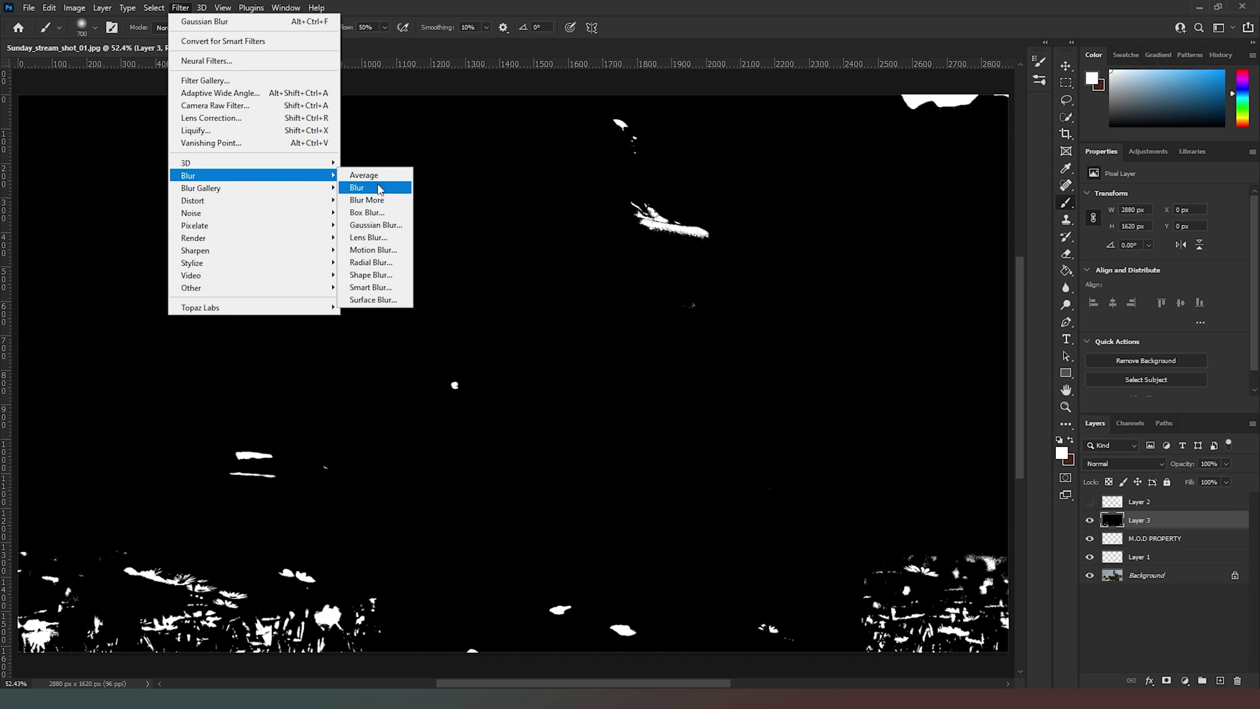
pyautogui.click(367, 212)
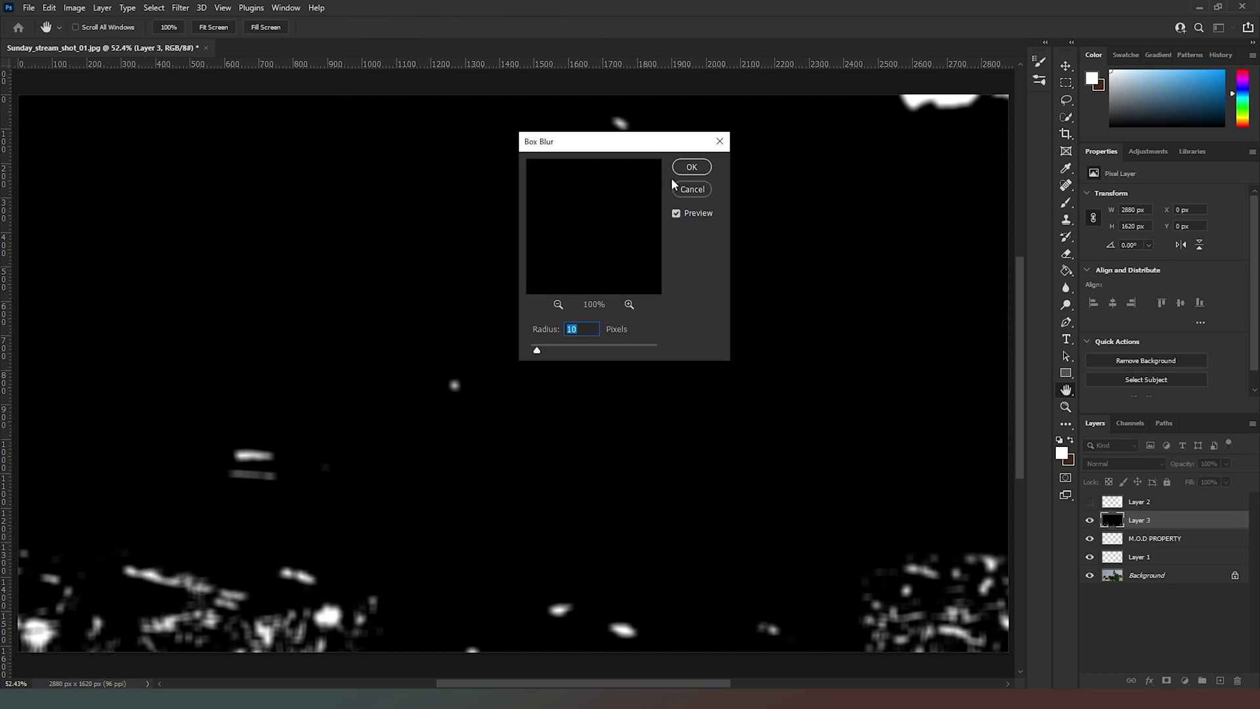
pyautogui.click(692, 189)
pyautogui.press('b')
# Apply an 18 px Gaussian Blur to Layer 3 and set its blend mode to Screen.
pyautogui.click(180, 8)
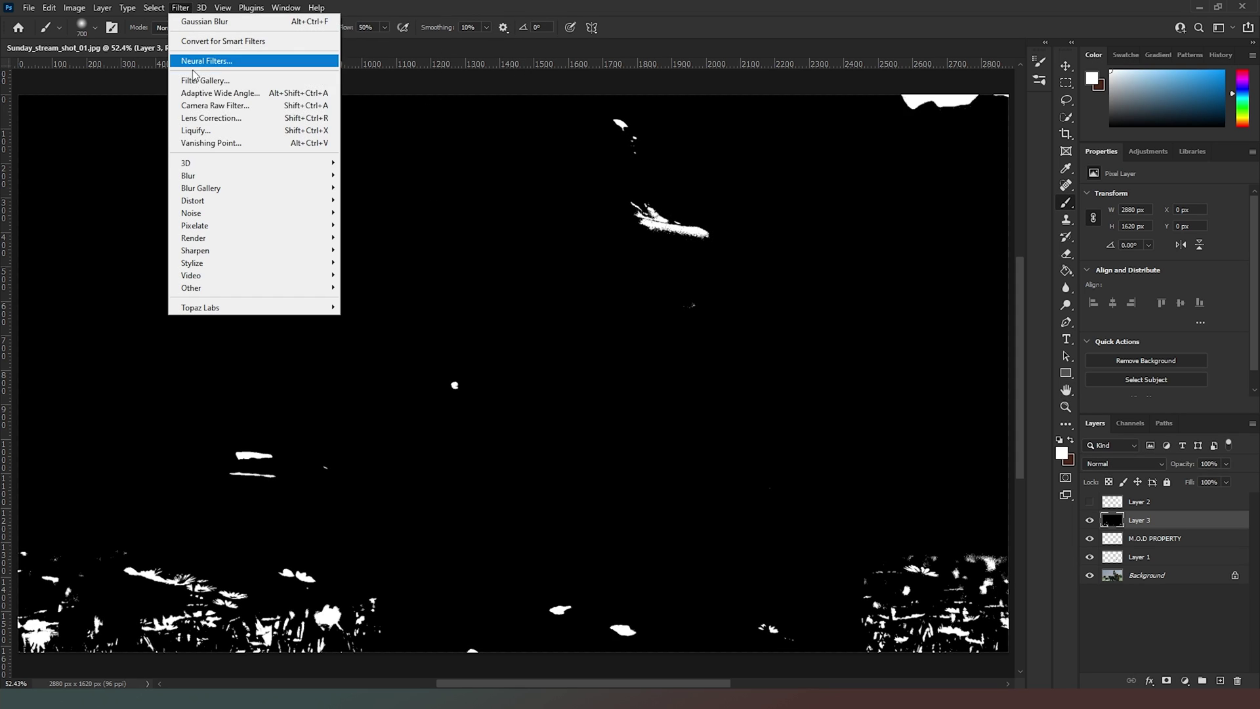
pyautogui.moveTo(225, 175)
pyautogui.click(386, 224)
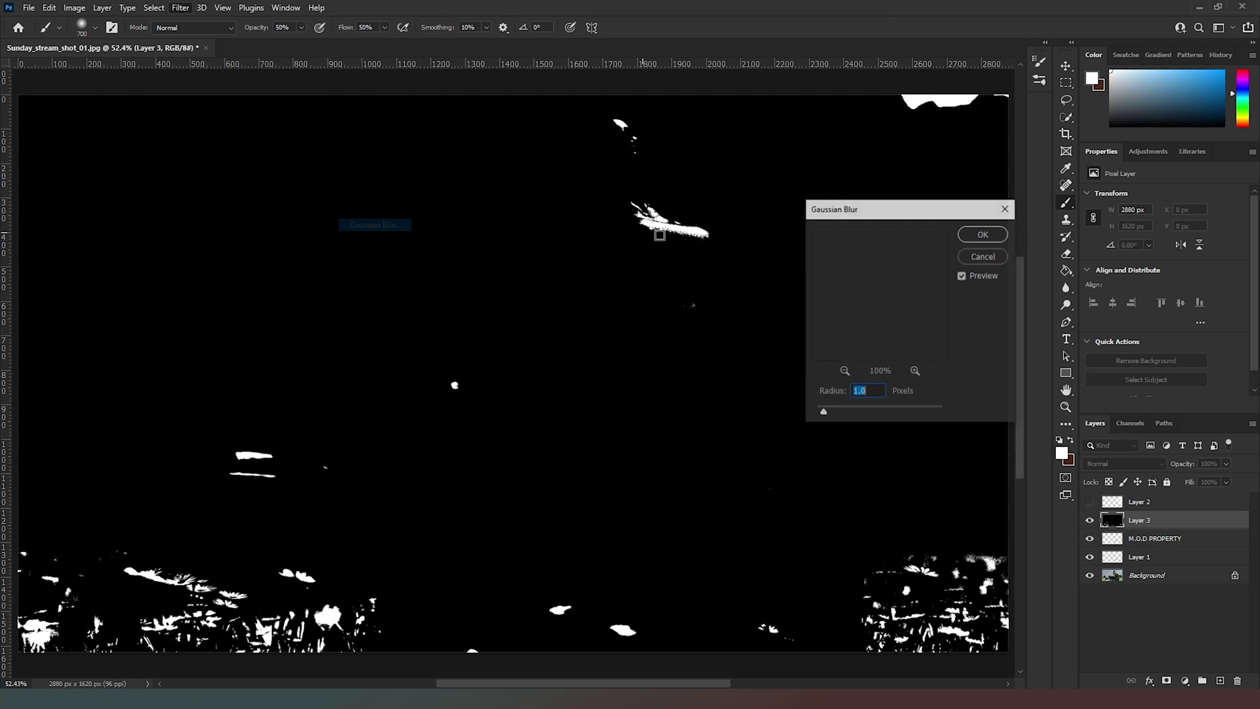
pyautogui.click(866, 409)
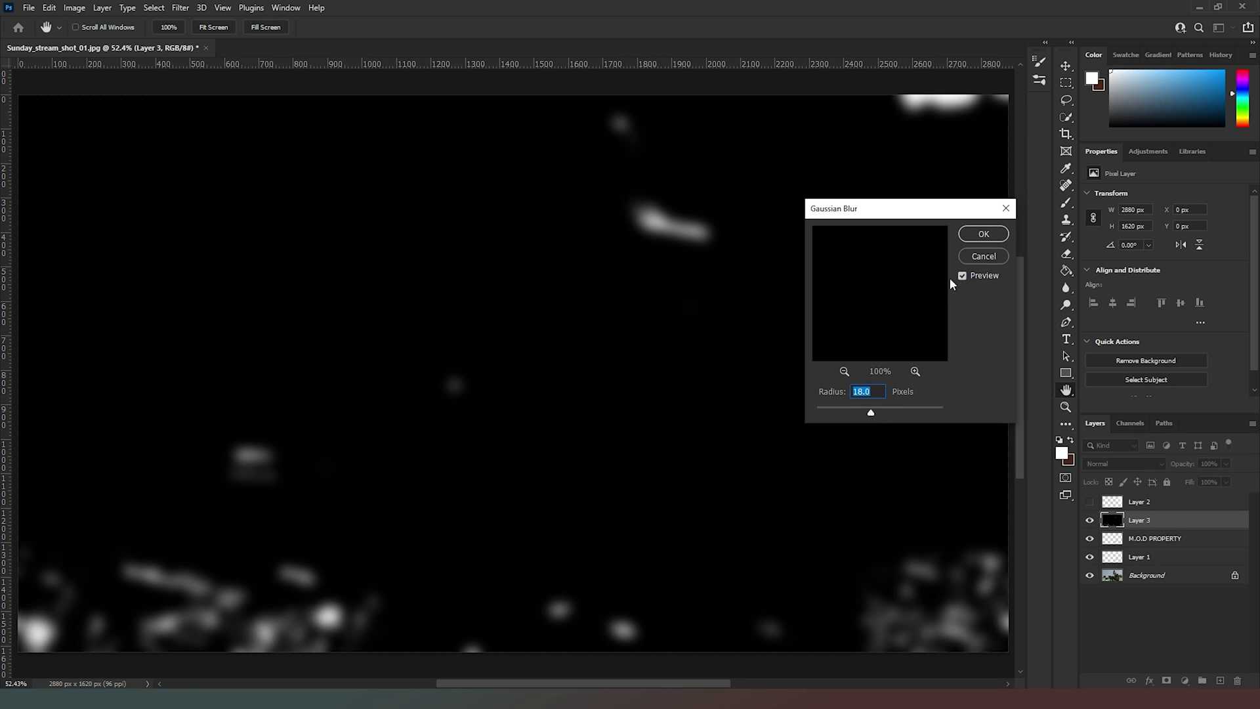
pyautogui.click(983, 235)
pyautogui.click(1126, 459)
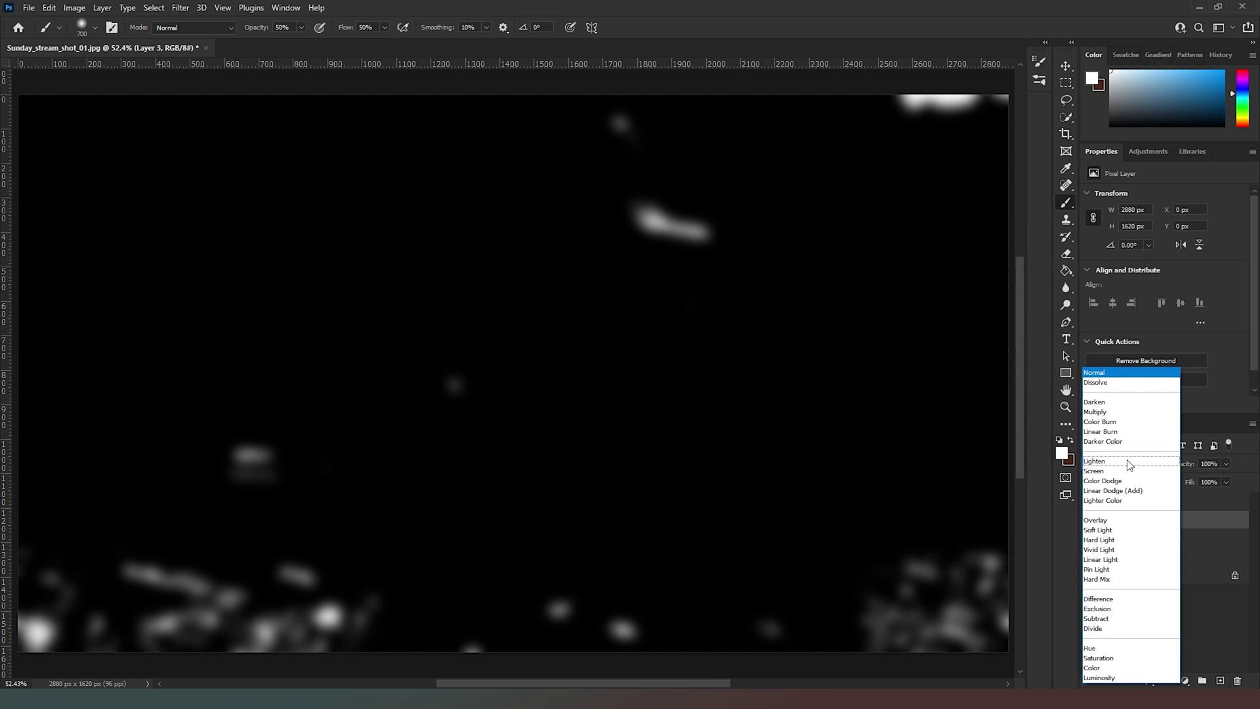
pyautogui.click(1121, 471)
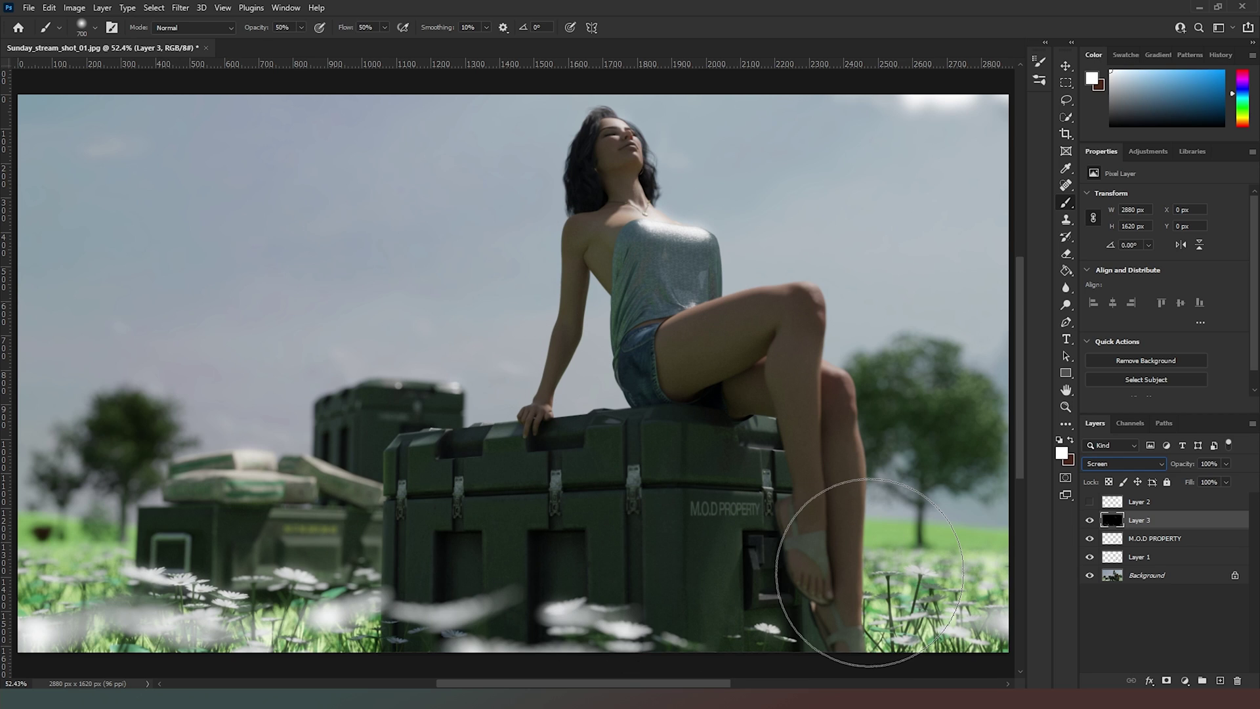
# Turn Layer 2's visibility back on to restore the light bleed.
pyautogui.click(1091, 502)
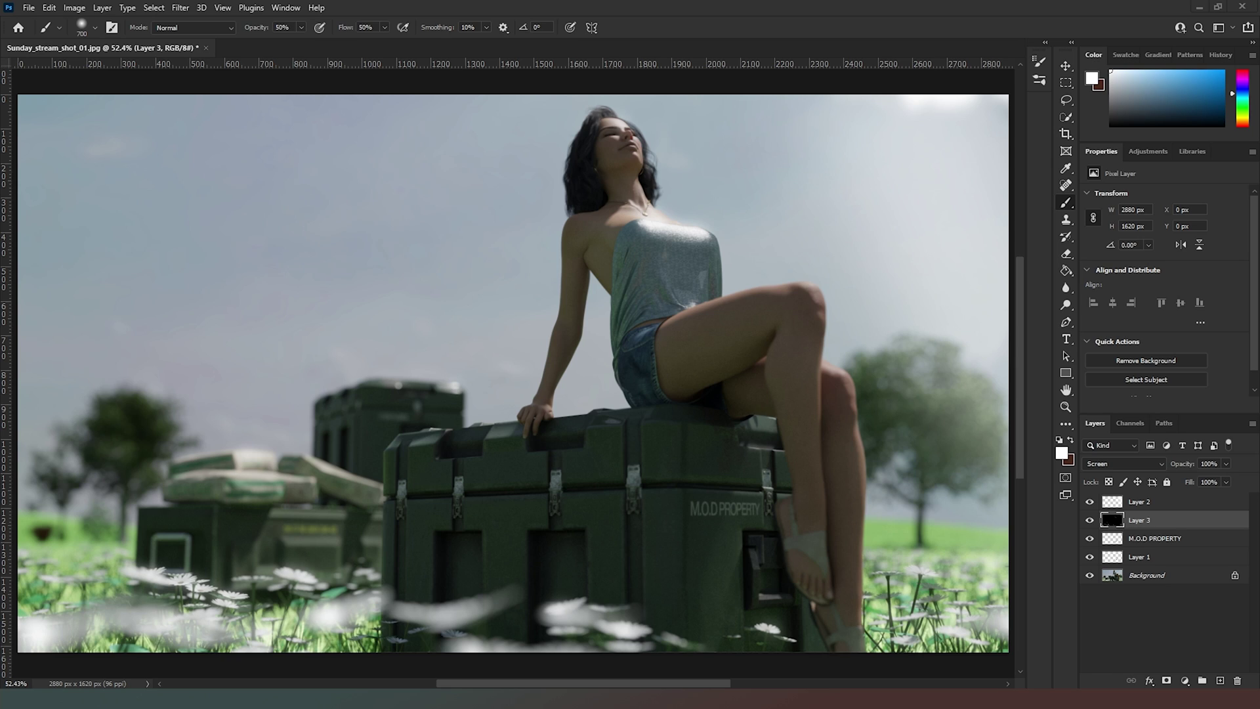
# Place the dust-particle image and scale it up to cover the whole canvas.
pyautogui.moveTo(398, 317); pyautogui.dragTo(427, 340)
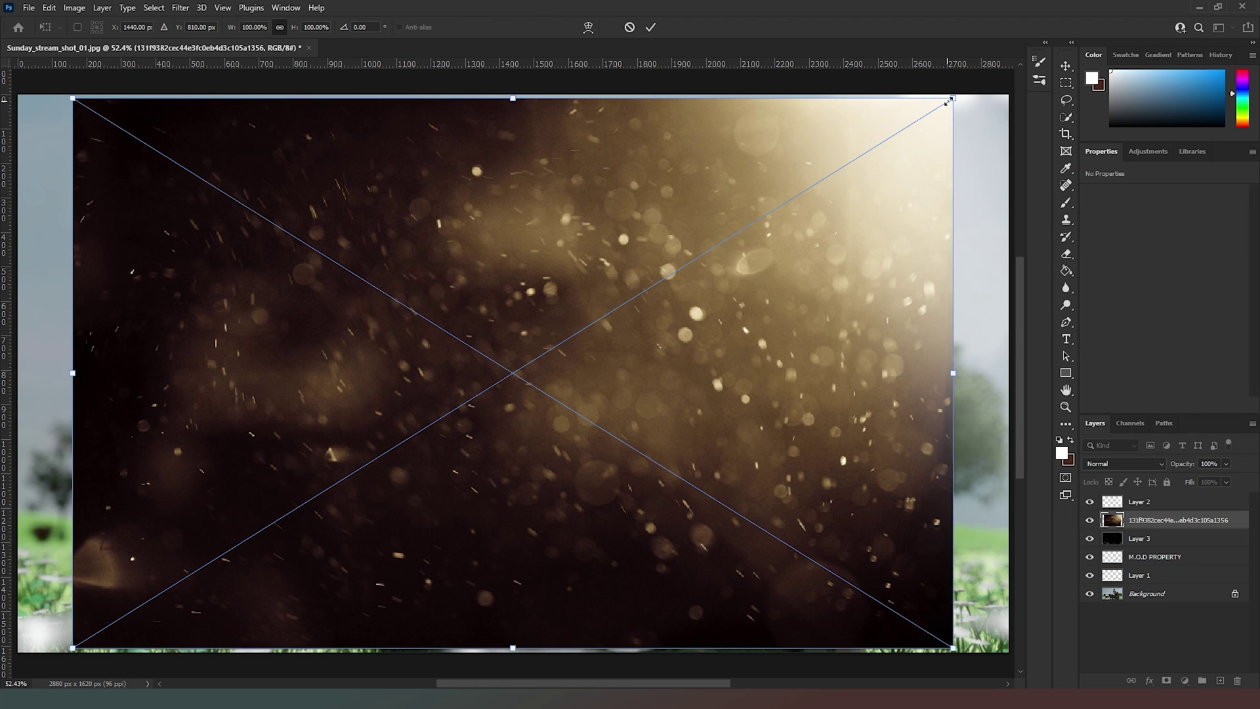
pyautogui.moveTo(947, 101); pyautogui.dragTo(1009, 109)
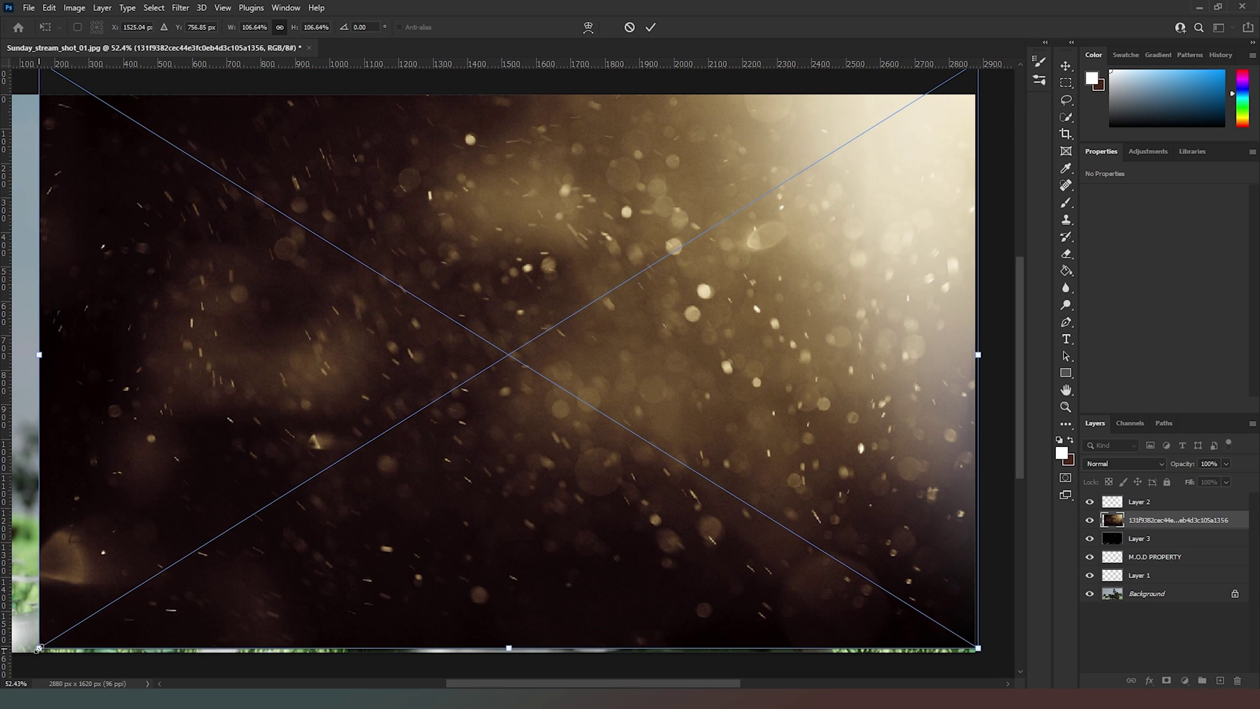
pyautogui.moveTo(38, 649)
pyautogui.mouseDown()
pyautogui.moveTo(72, 650)
pyautogui.moveTo(37, 646)
pyautogui.mouseUp()
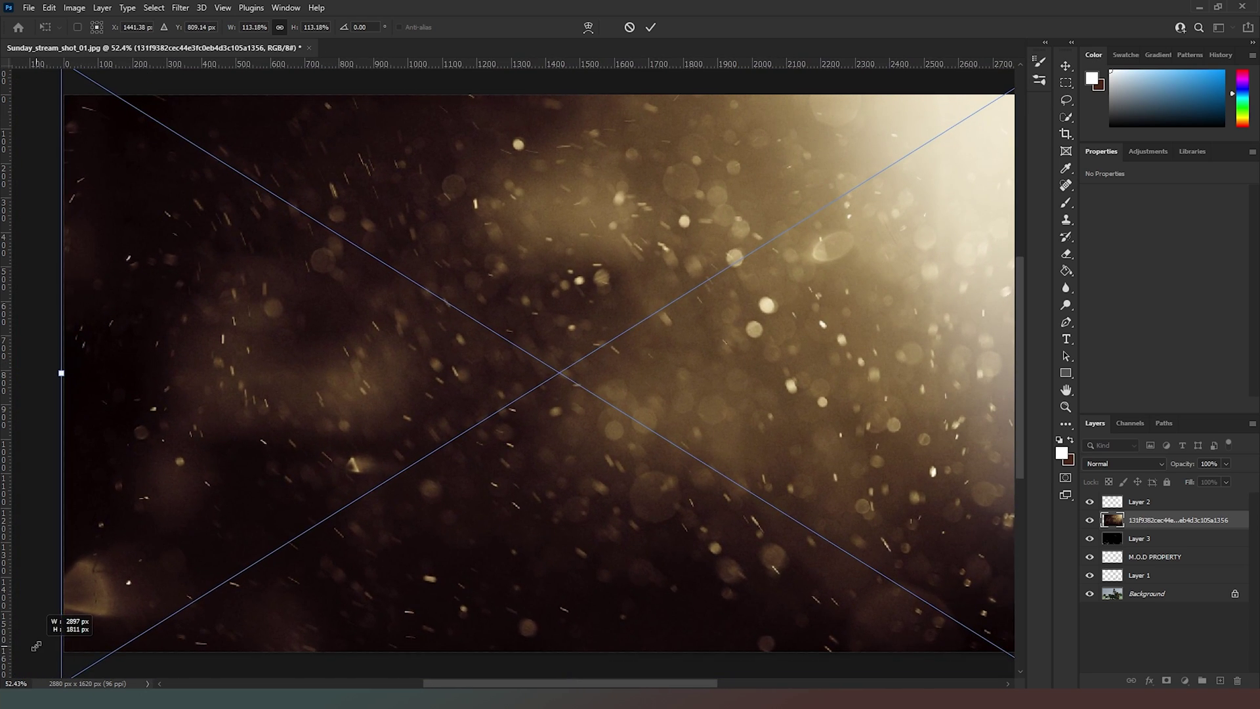
pyautogui.press('Return')
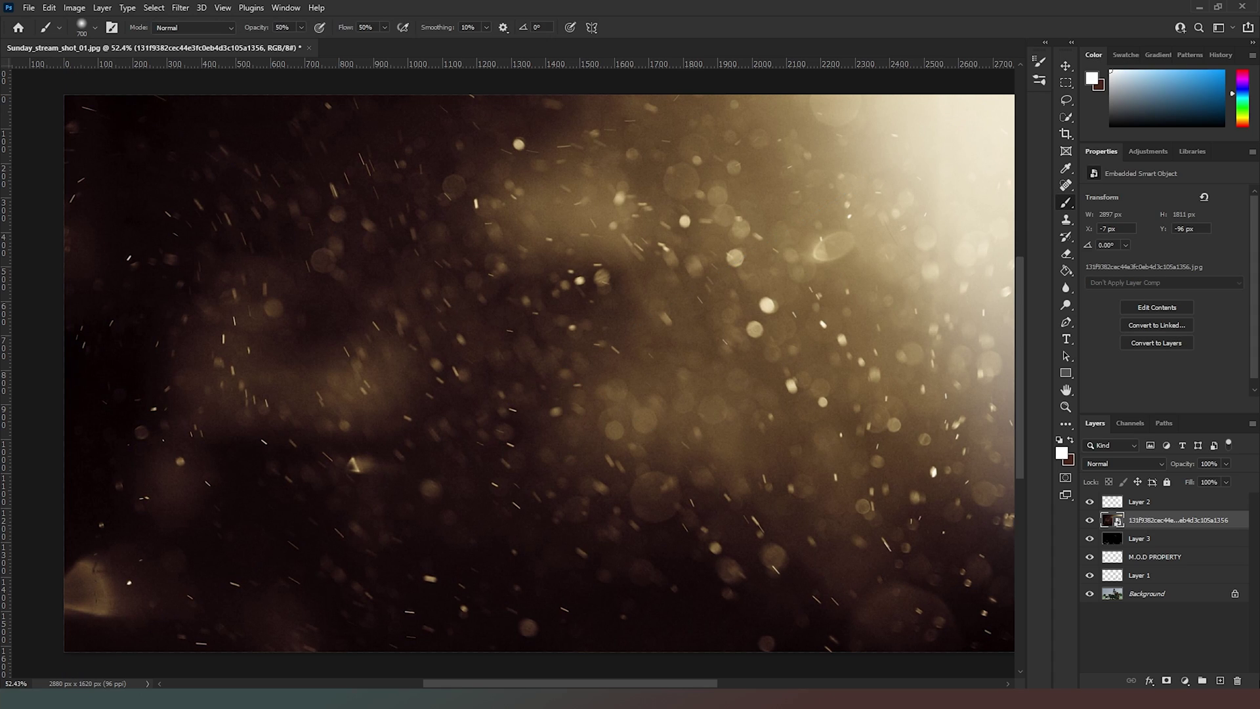
# Move the dust layer to the top, blend it as Screen, and lower opacity to 17%.
pyautogui.moveTo(1154, 523); pyautogui.dragTo(1169, 503)
pyautogui.click(1160, 464)
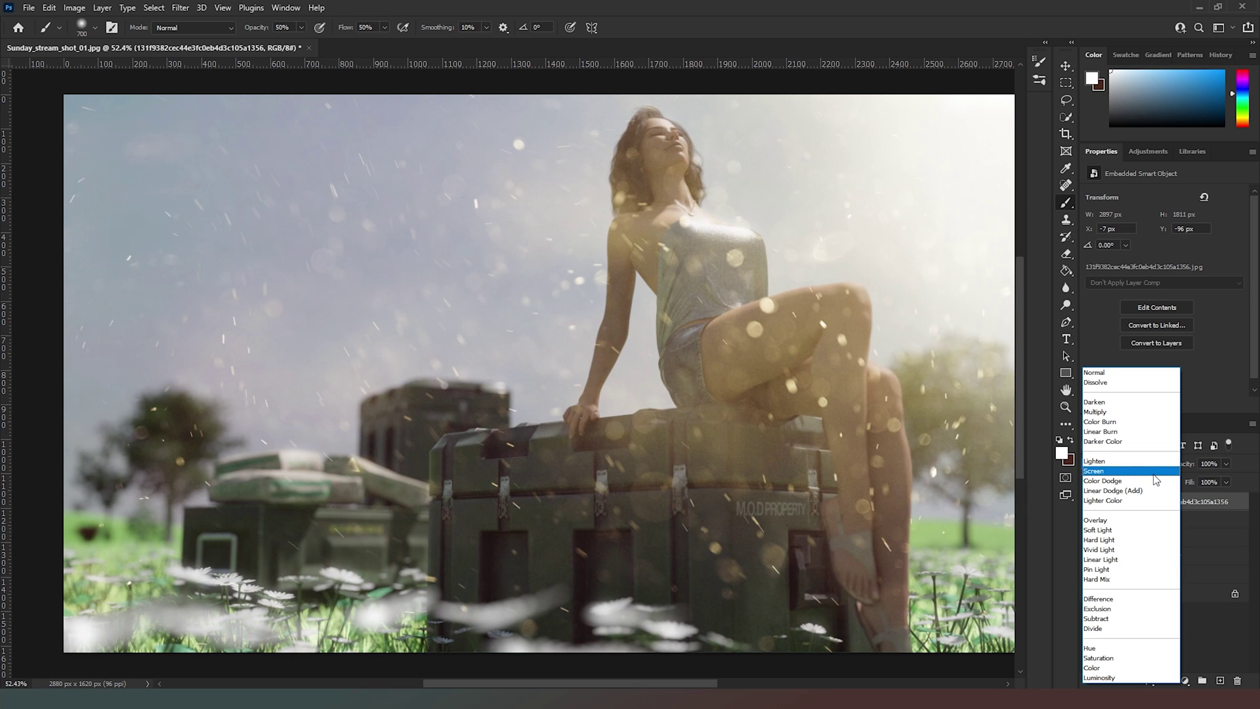
pyautogui.click(1156, 471)
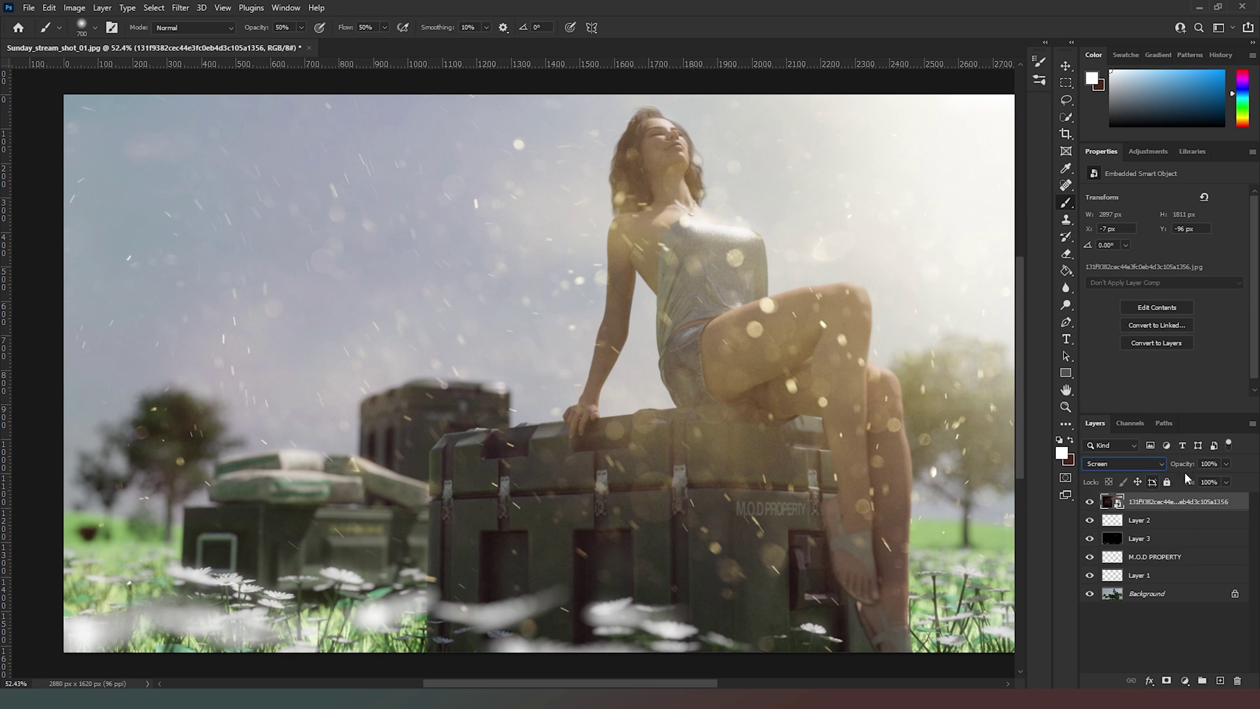
pyautogui.click(1226, 465)
pyautogui.moveTo(1196, 477); pyautogui.dragTo(1178, 480)
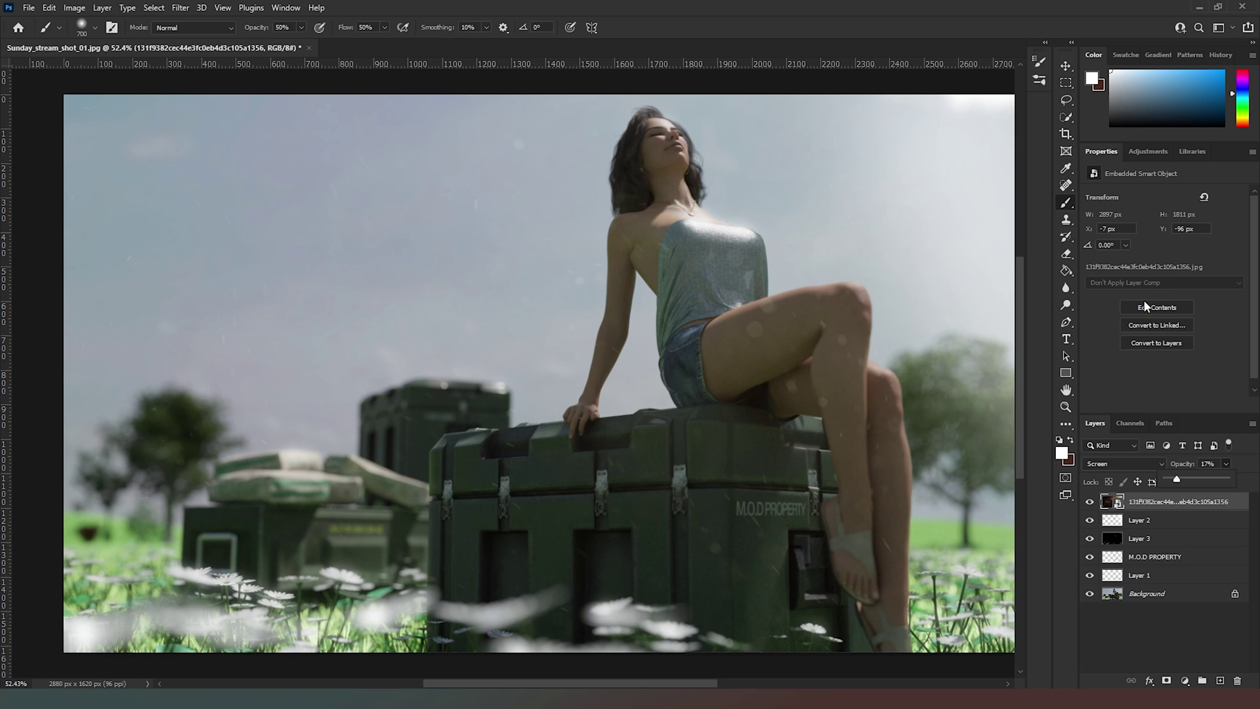
# On a new Layer 4, paint a broad red band across the upper left with a large brush.
pyautogui.click(1220, 681)
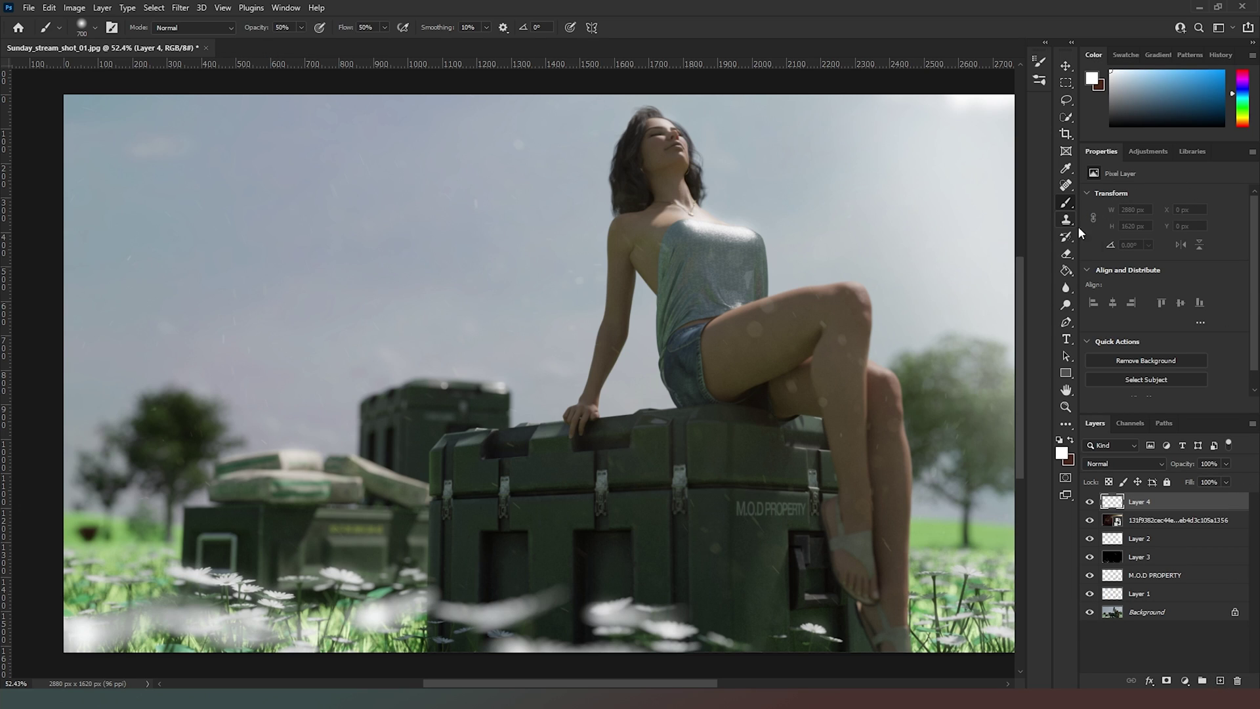
pyautogui.click(1221, 72)
pyautogui.click(1242, 71)
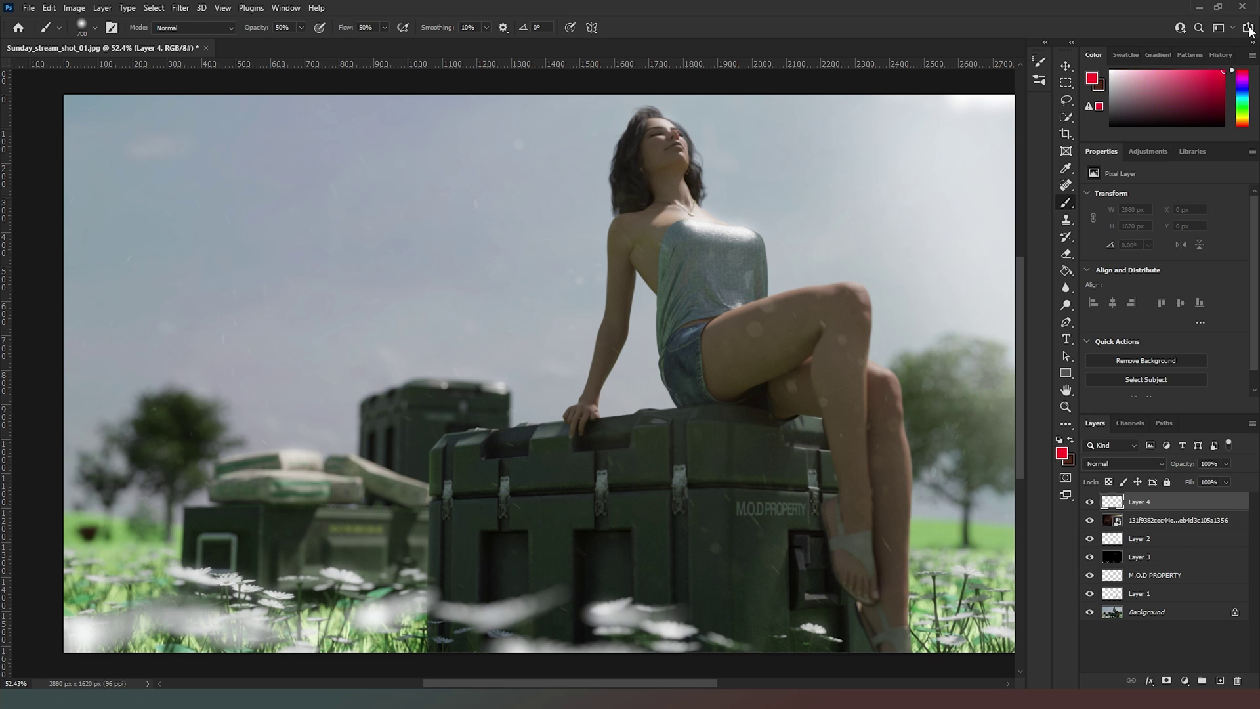
pyautogui.press(']')
pyautogui.moveTo(249, 29); pyautogui.dragTo(278, 30)
pyautogui.press(']')
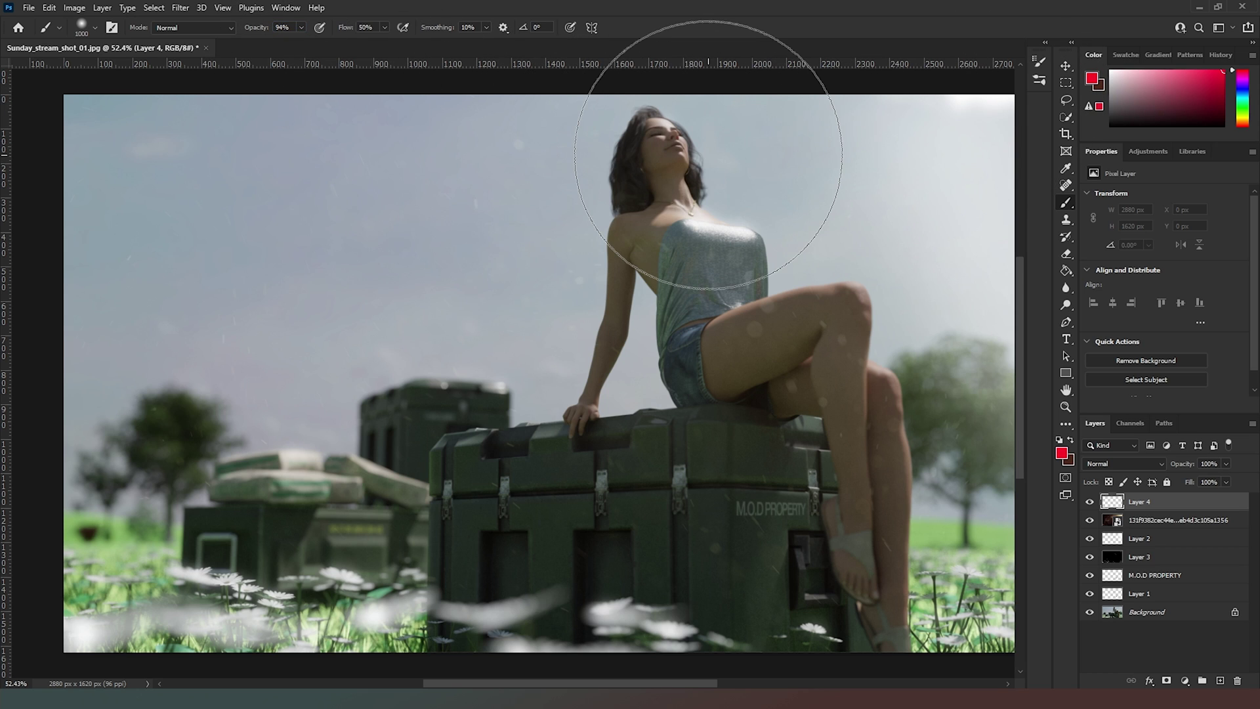
pyautogui.press(']')
pyautogui.press(']')
pyautogui.press(']')
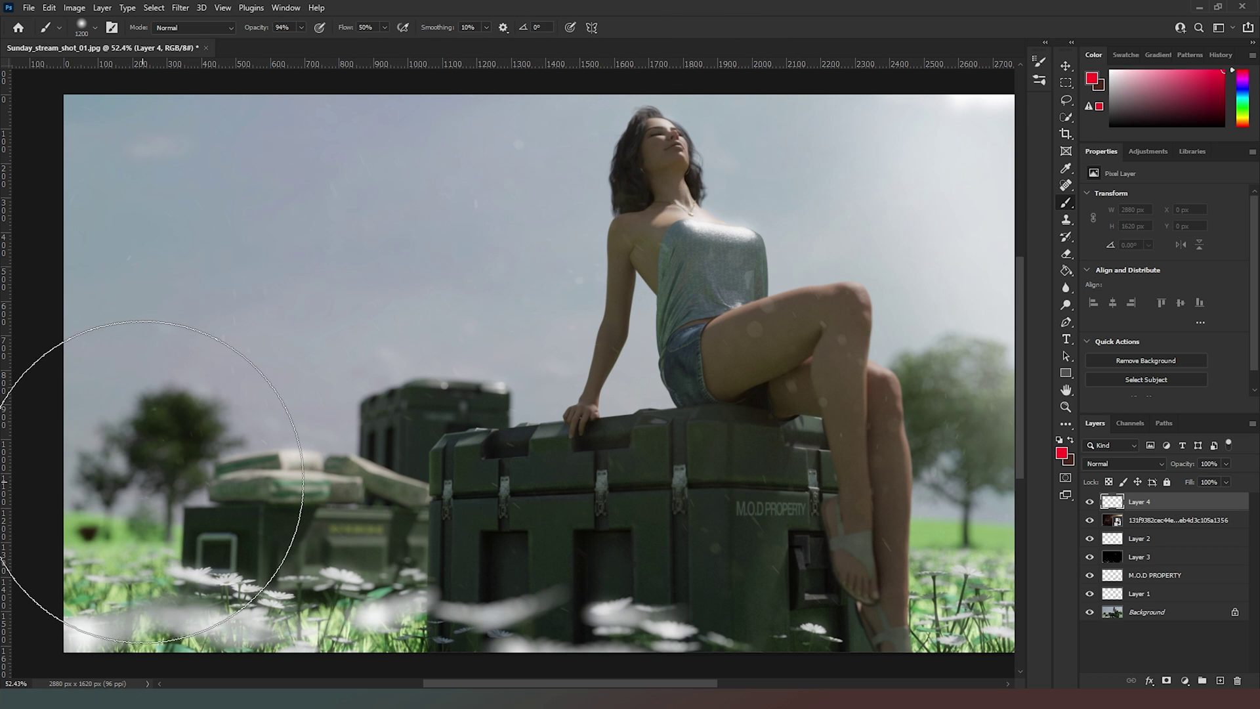
pyautogui.moveTo(127, 464); pyautogui.dragTo(767, 1)
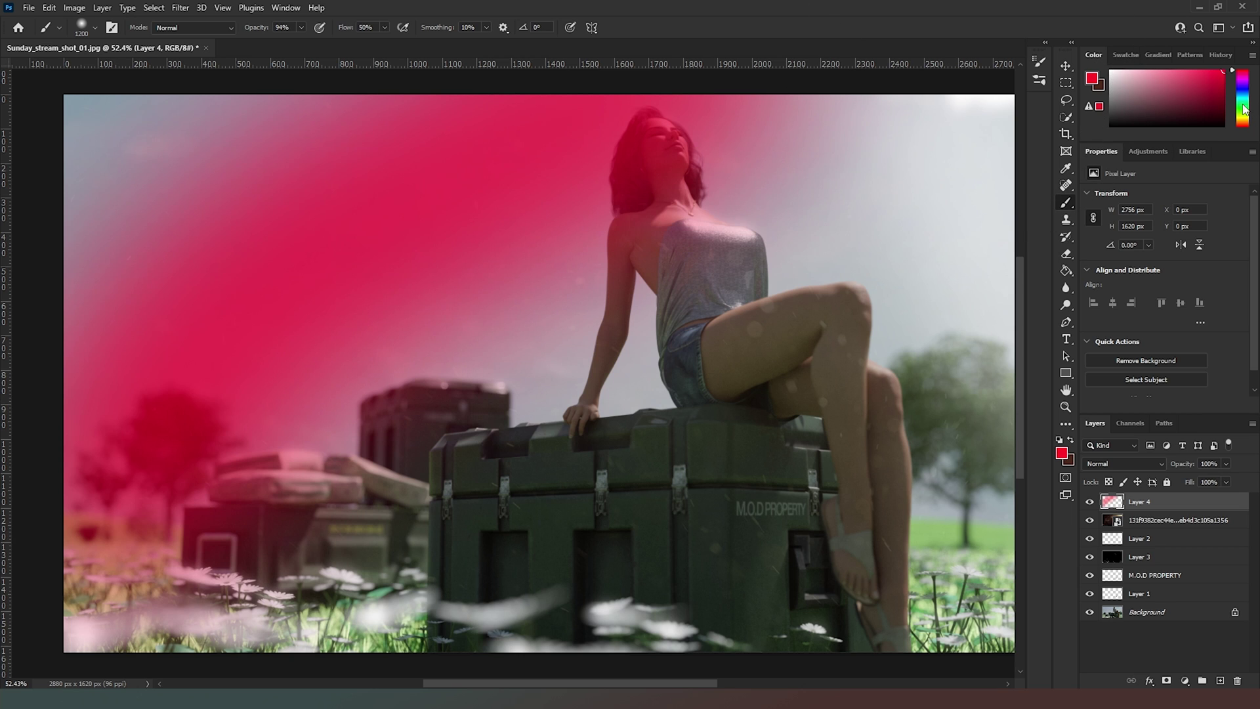
# Paint a broad green band across the middle and a blue band toward the upper right.
pyautogui.click(1246, 101)
pyautogui.click(1246, 109)
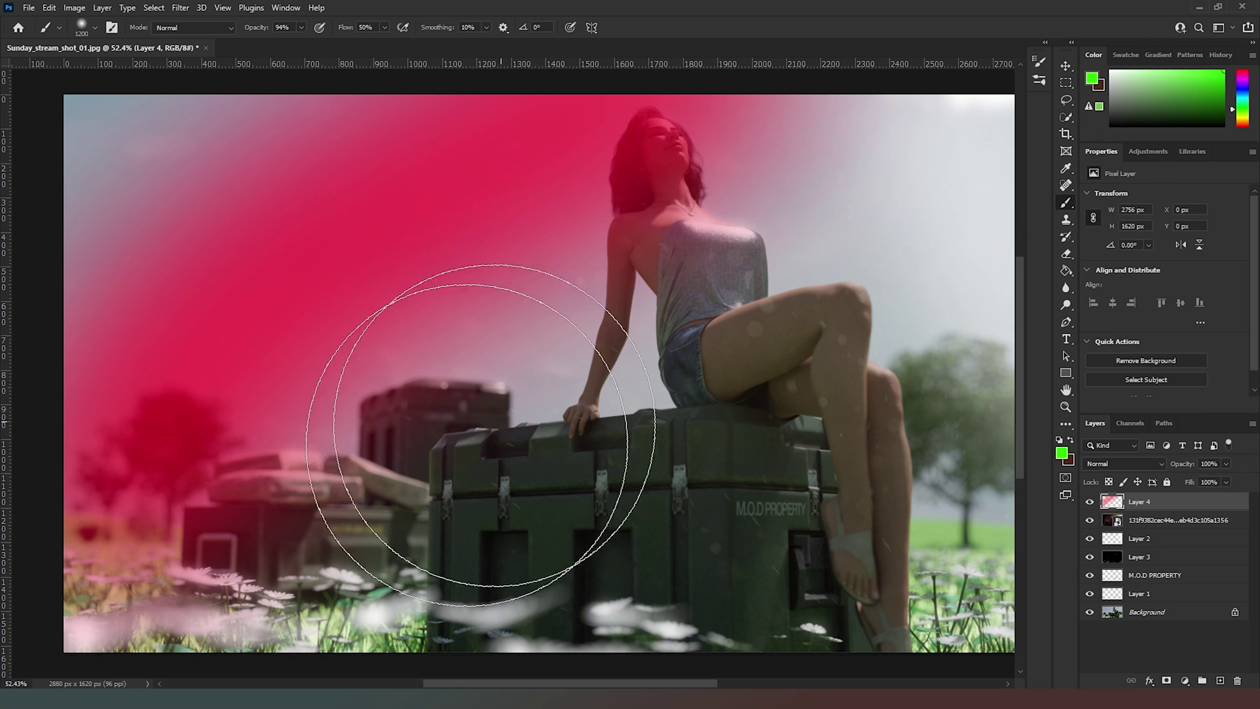
pyautogui.moveTo(204, 676); pyautogui.dragTo(964, 43)
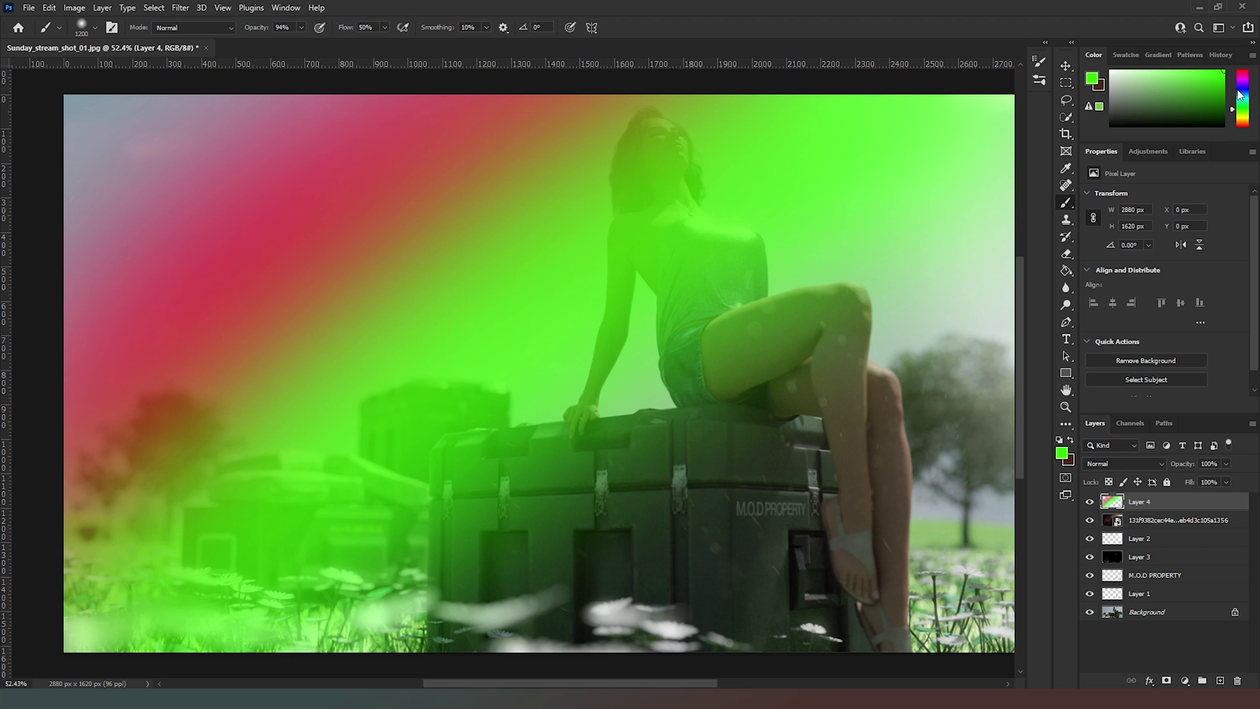
pyautogui.click(1242, 89)
pyautogui.moveTo(426, 591)
pyautogui.mouseDown()
pyautogui.moveTo(661, 464)
pyautogui.moveTo(985, 99)
pyautogui.mouseUp()
# Blend Layer 4 as Soft Light and fade it to a faint single-digit opacity.
pyautogui.click(1135, 464)
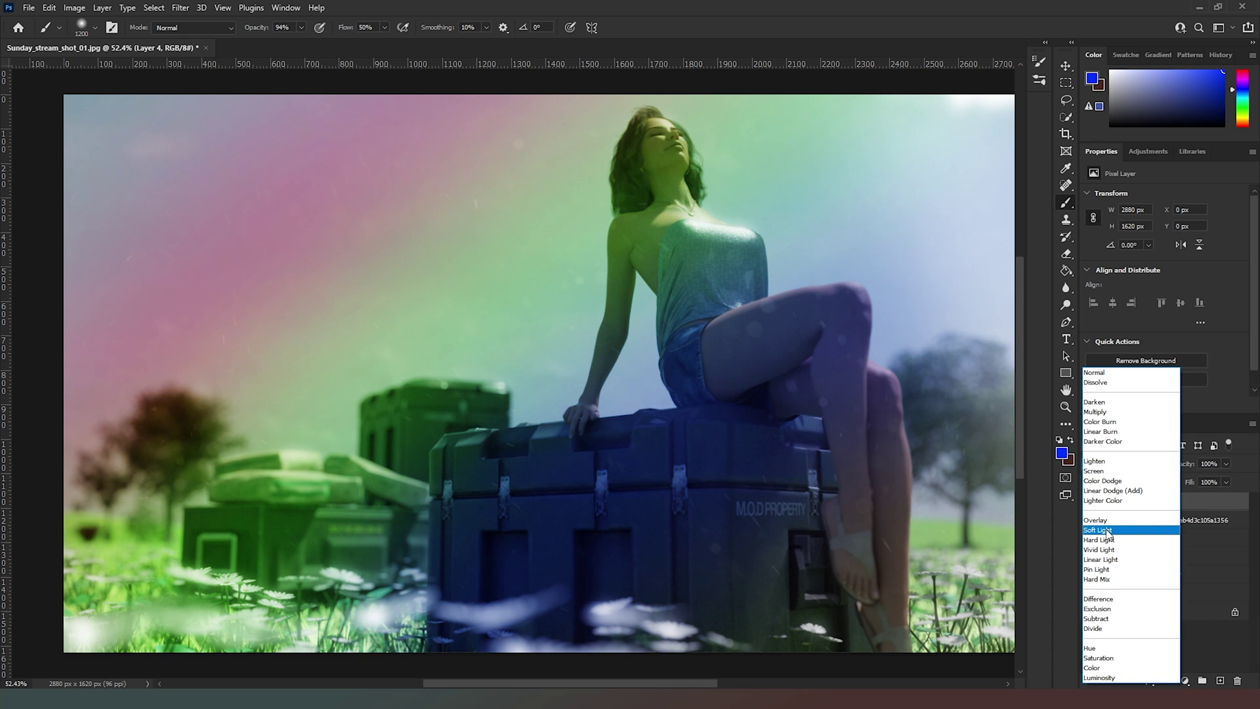
pyautogui.click(1107, 531)
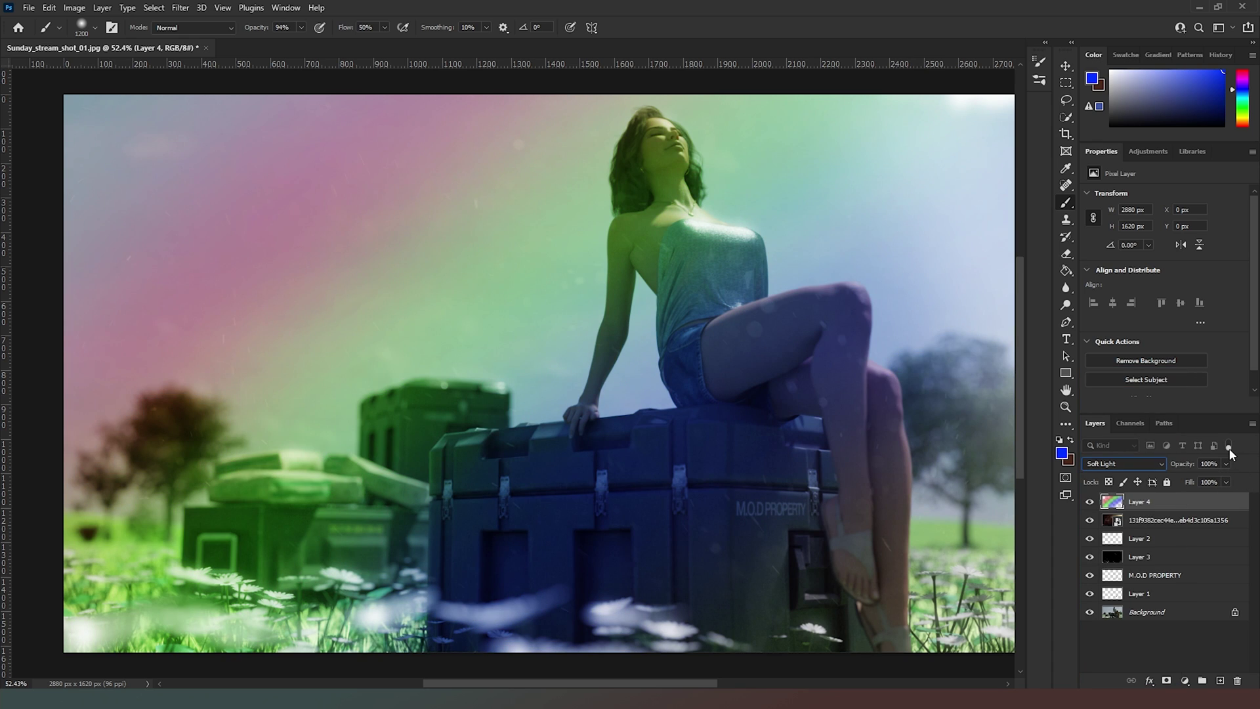
pyautogui.click(1226, 463)
pyautogui.moveTo(1180, 482); pyautogui.dragTo(1171, 483)
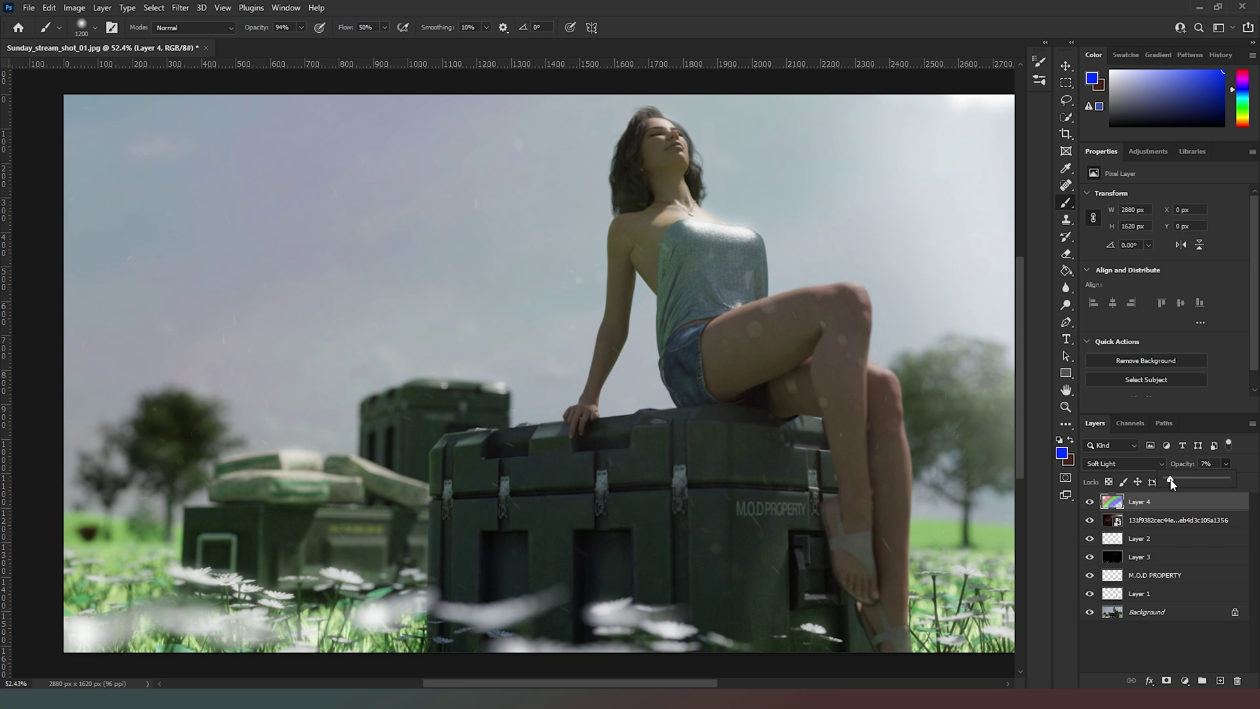